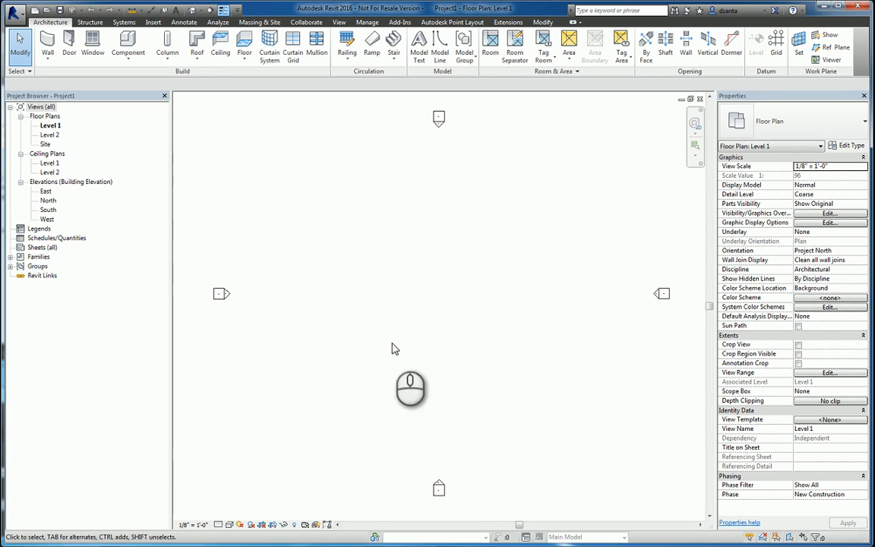
Link the point cloud project Tech Shop.rcp with Auto - Origin to Origin positioning
click(152, 22)
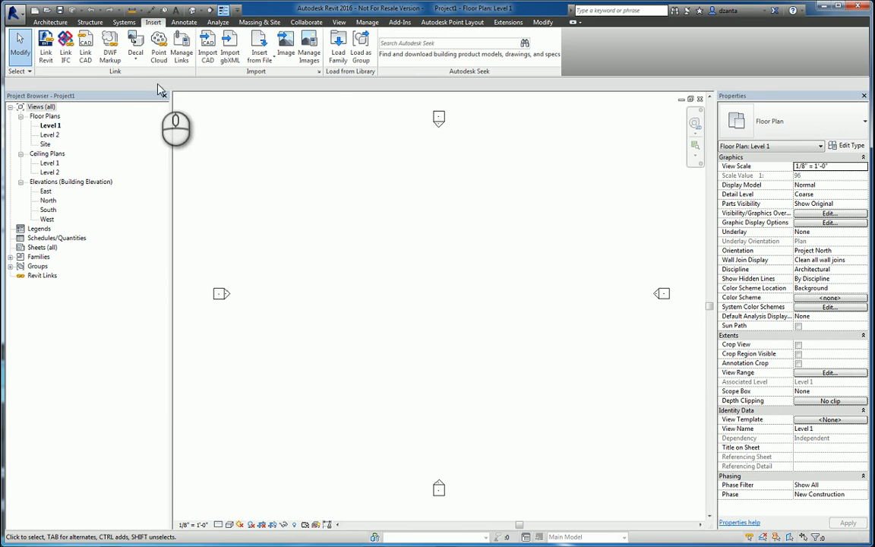
click(159, 57)
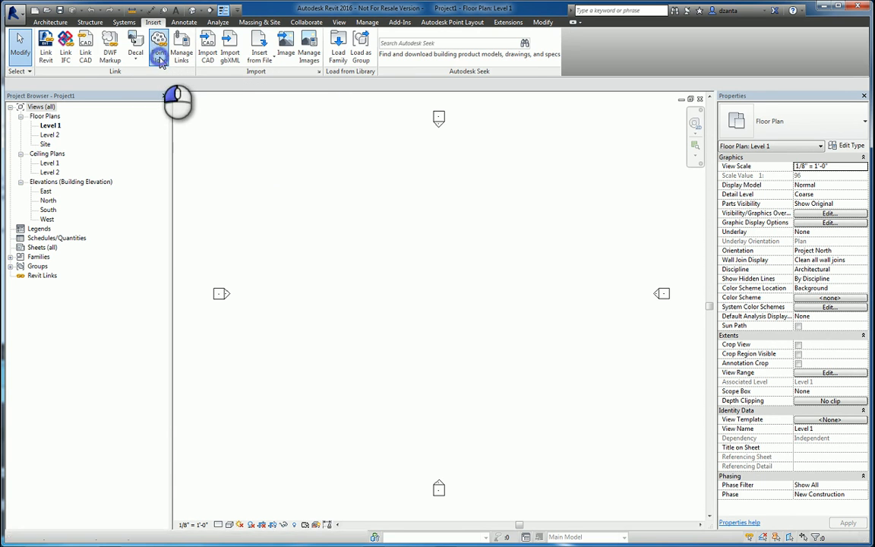
drag(394, 138, 439, 170)
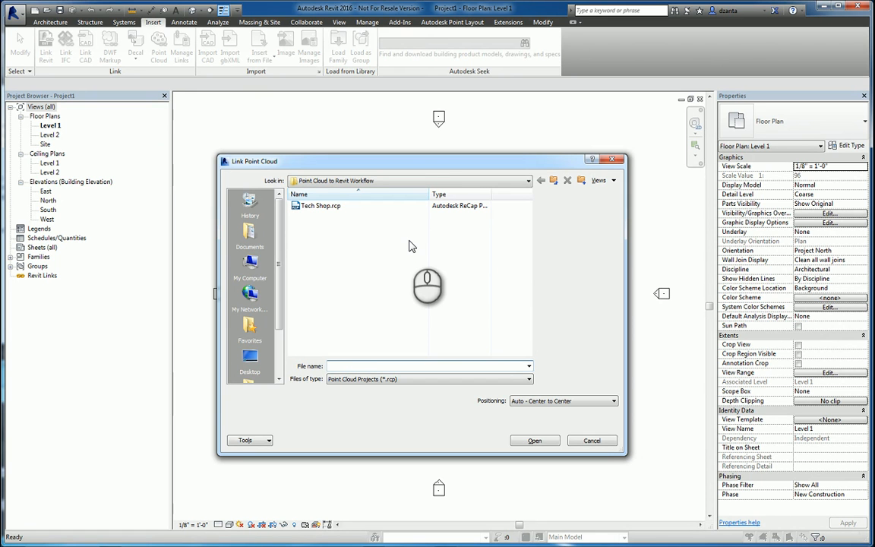
click(318, 206)
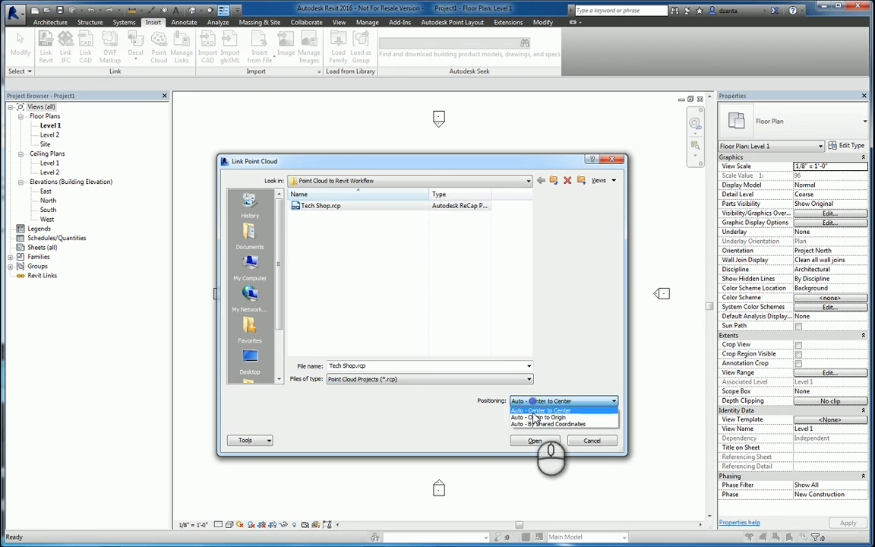
click(528, 415)
click(529, 444)
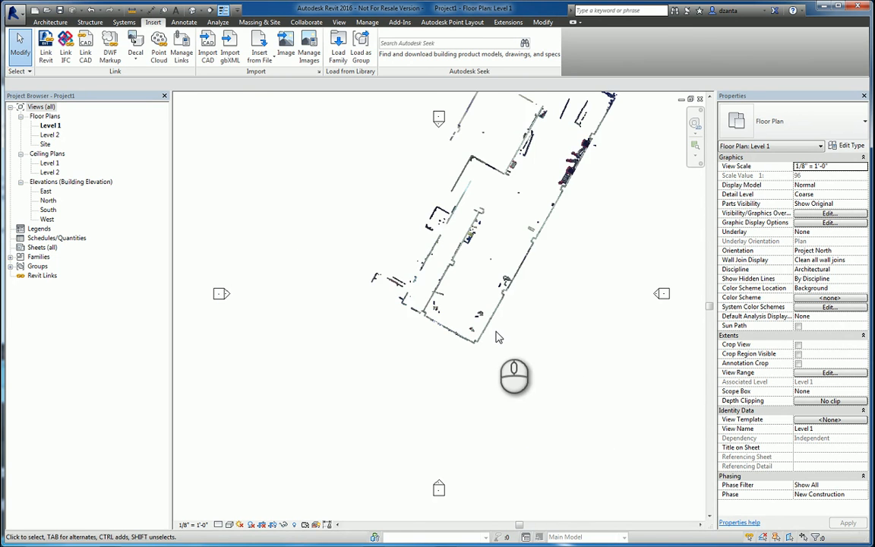
Open the default 3D view and the North elevation, and tile them beside the Level 1 floor plan with all views zoomed to fit
click(571, 408)
key(a)
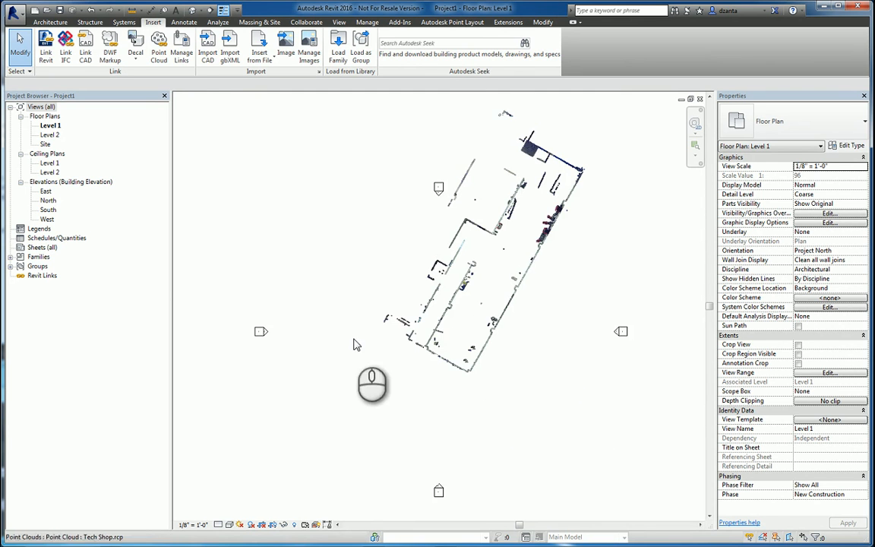
click(192, 10)
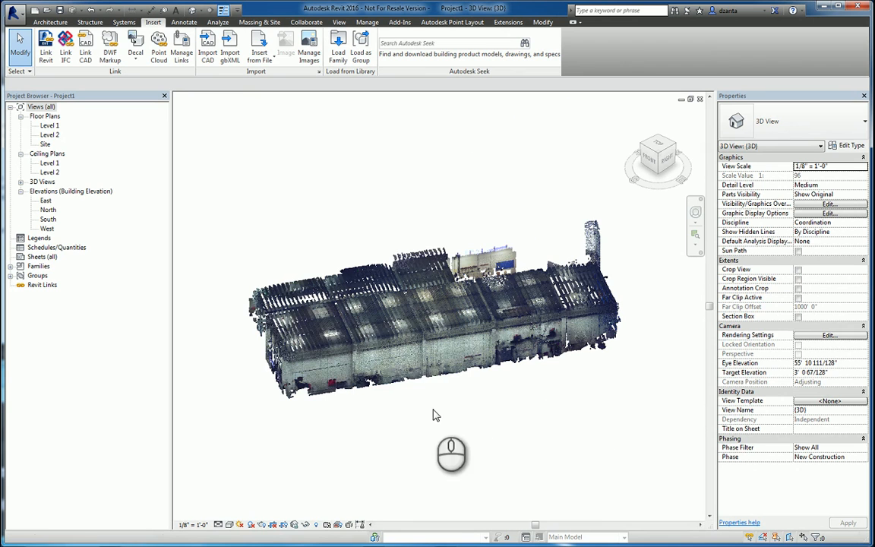
double_click(47, 210)
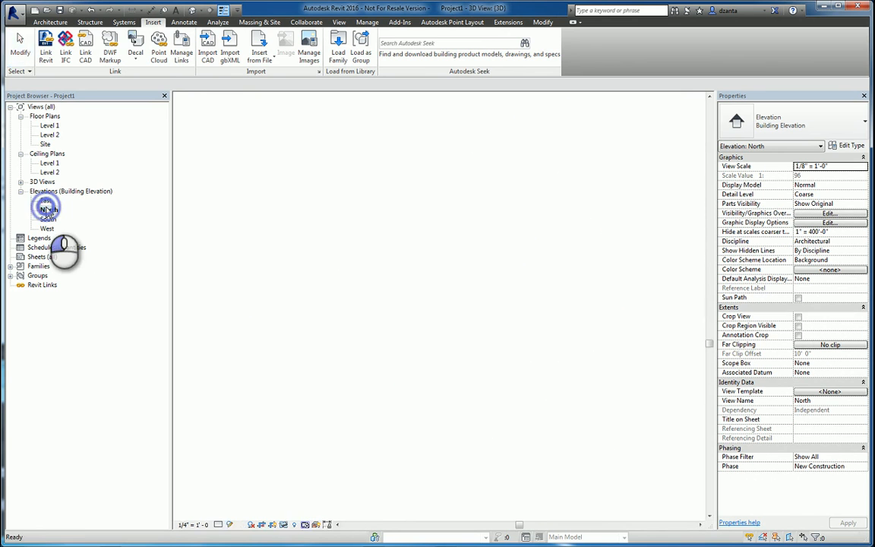
key(w)
key(t)
key(a)
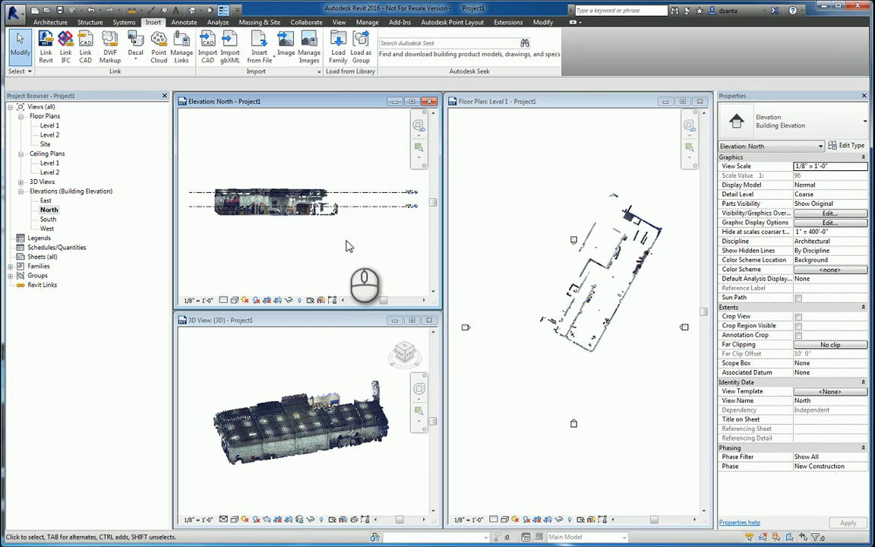
Maximize the North elevation and move the point cloud straight down or up so its floor line lies on Level 1
click(345, 236)
click(410, 102)
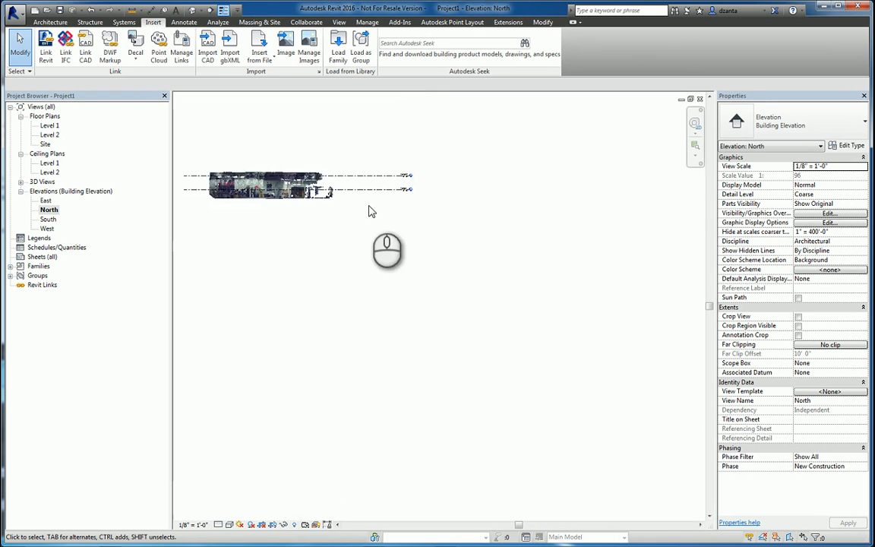
scroll(380, 211, up, 5)
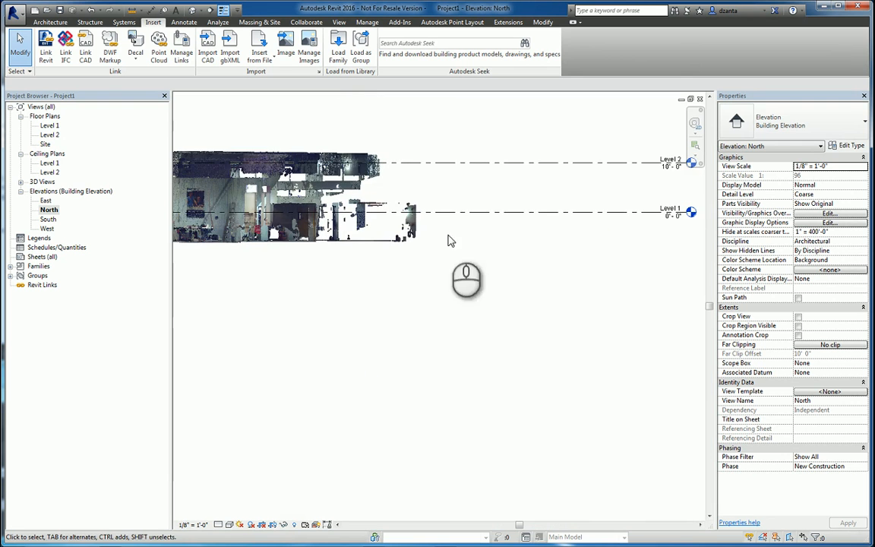
middle_drag(474, 244, 478, 319)
scroll(473, 318, down, 1)
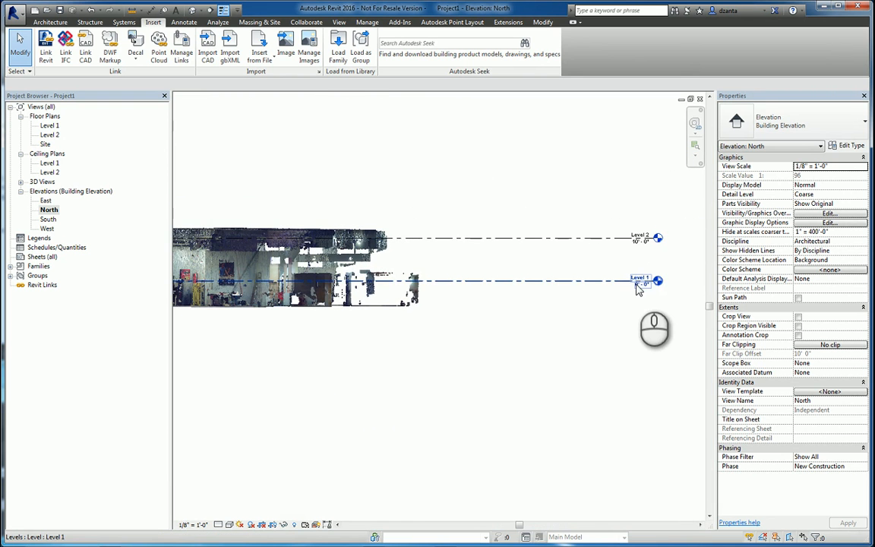
click(368, 260)
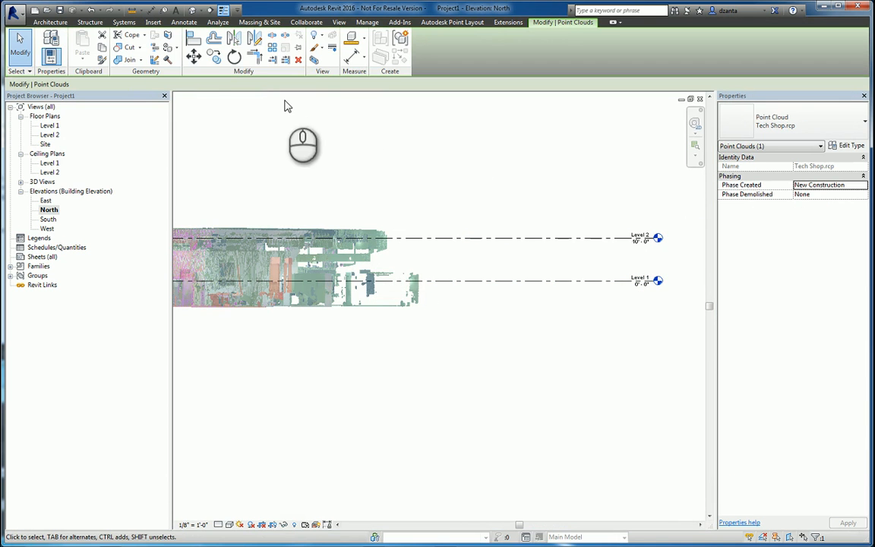
click(194, 59)
scroll(364, 317, up, 5)
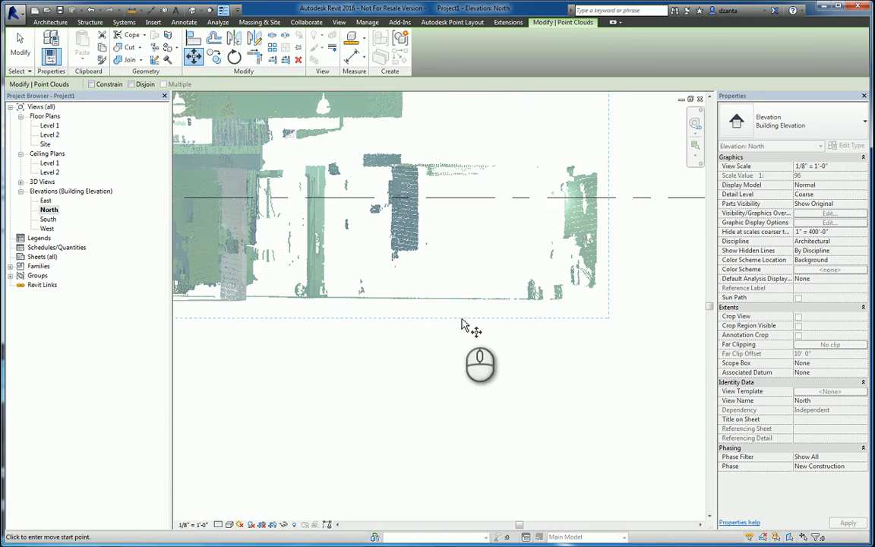
middle_drag(535, 335, 434, 390)
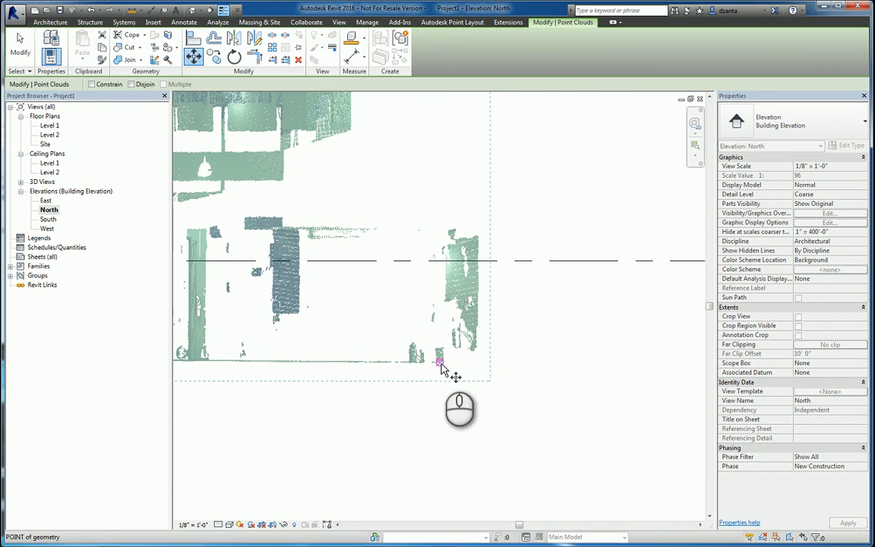
click(442, 361)
click(443, 260)
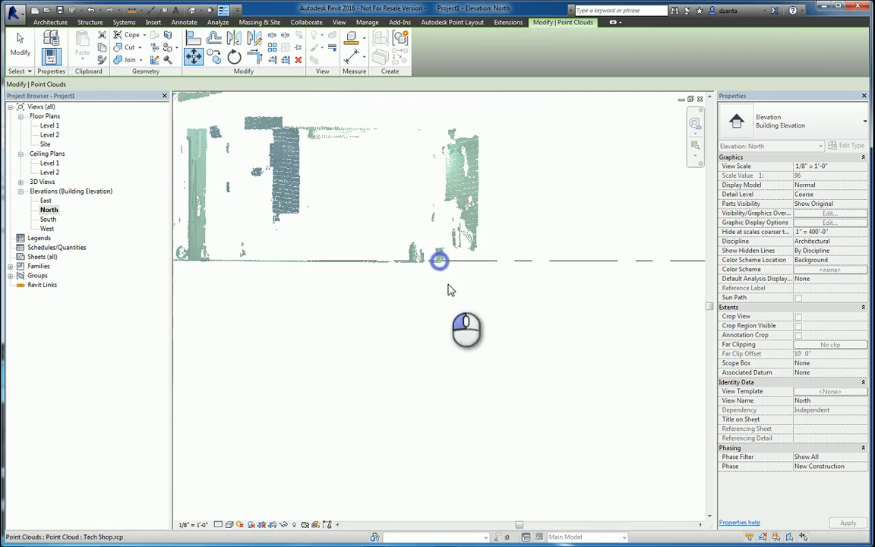
mouse_move(472, 371)
middle_down()
mouse_move(635, 454)
mouse_move(570, 421)
mouse_move(572, 406)
middle_up()
scroll(551, 420, down, 2)
scroll(527, 414, down, 2)
scroll(566, 403, down, 2)
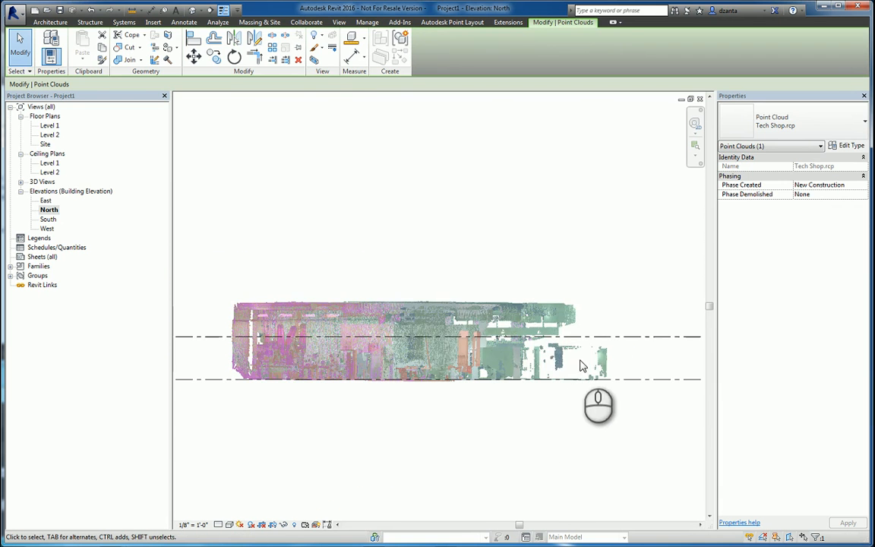
Close the North elevation and set the point cloud's Phase Created to Existing in the 3D view
click(699, 98)
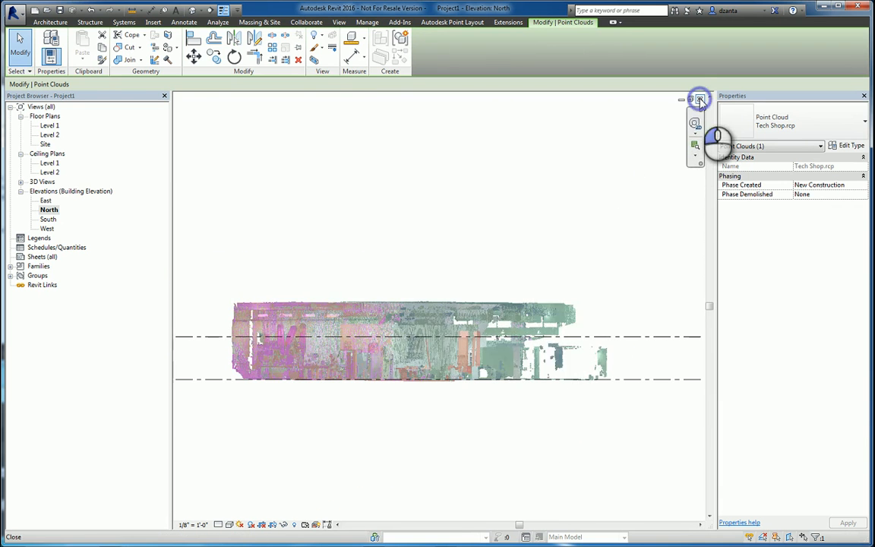
key(z)
key(f)
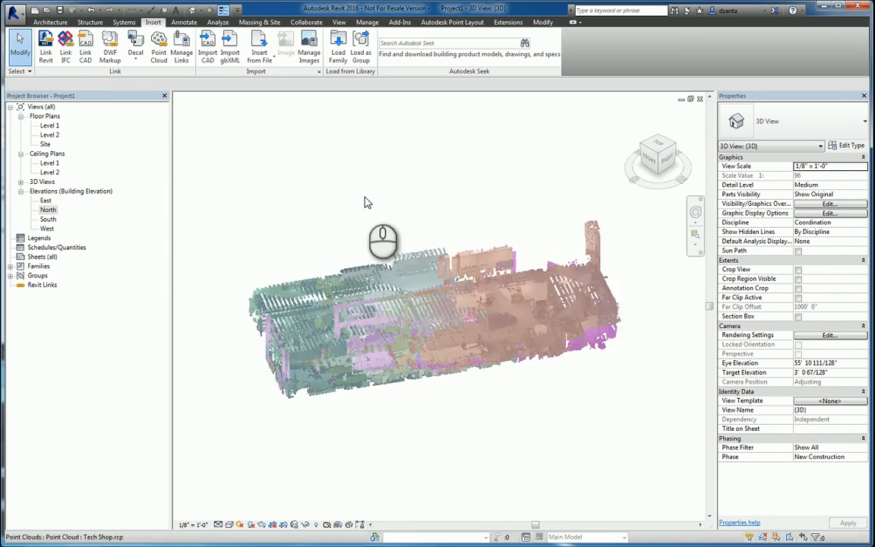
click(366, 275)
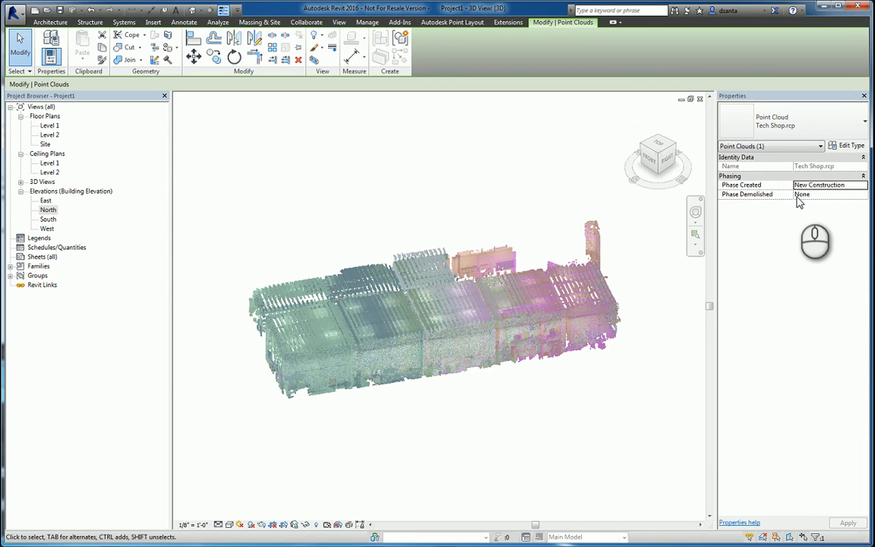
click(862, 185)
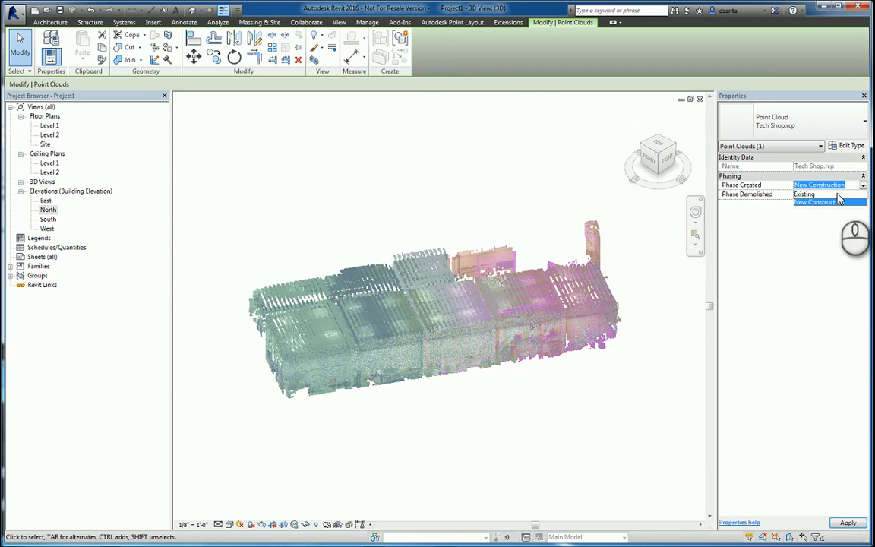
click(835, 194)
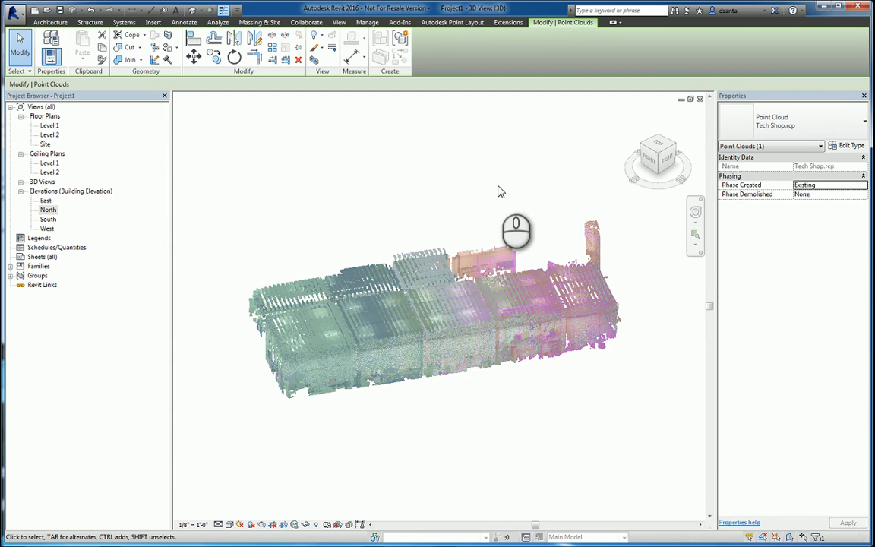
click(529, 164)
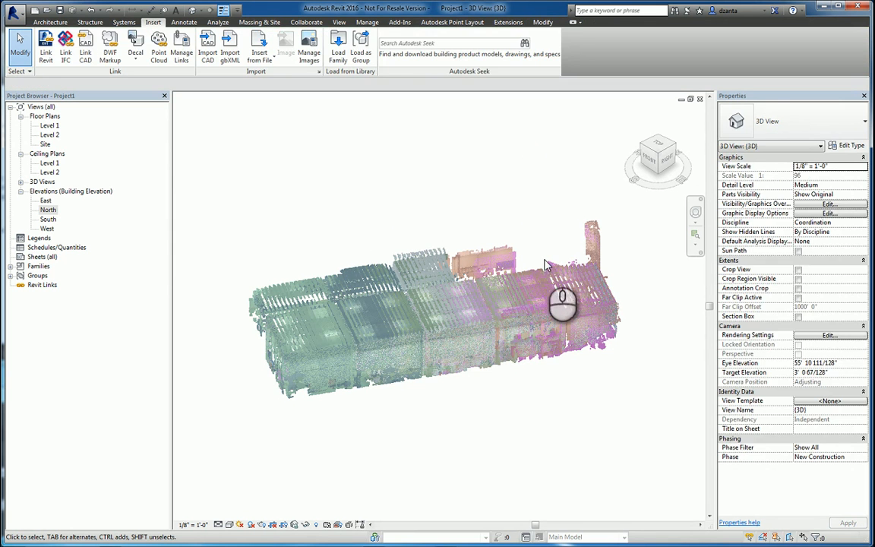
Inspect the scale in the point cloud's type properties and leave without changing it
click(544, 281)
click(847, 145)
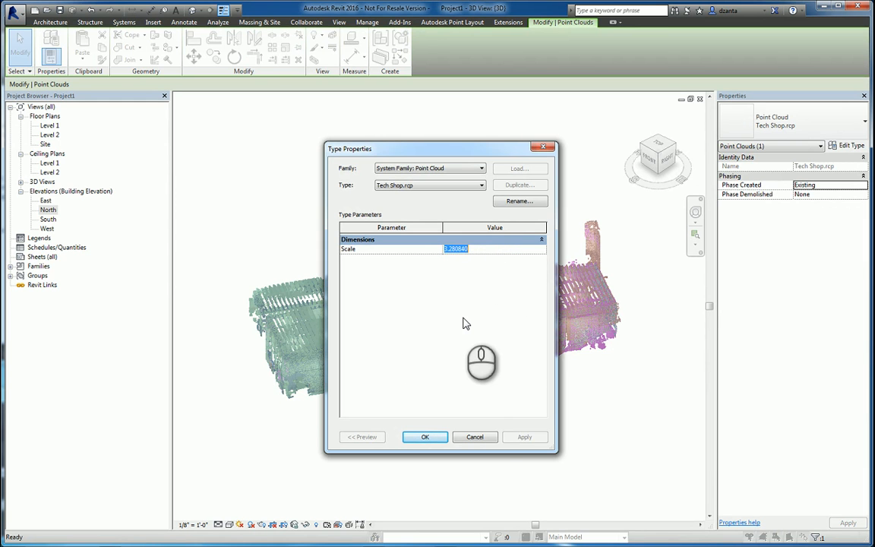
click(474, 437)
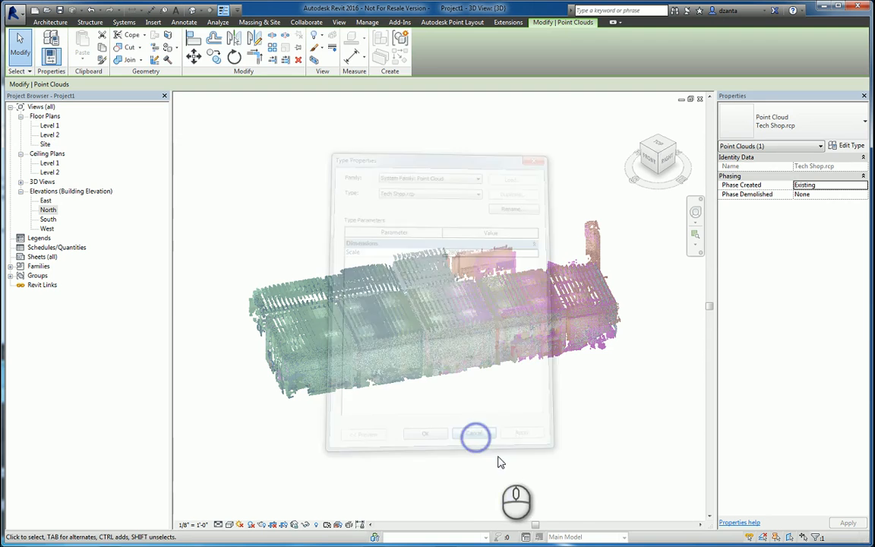
click(508, 469)
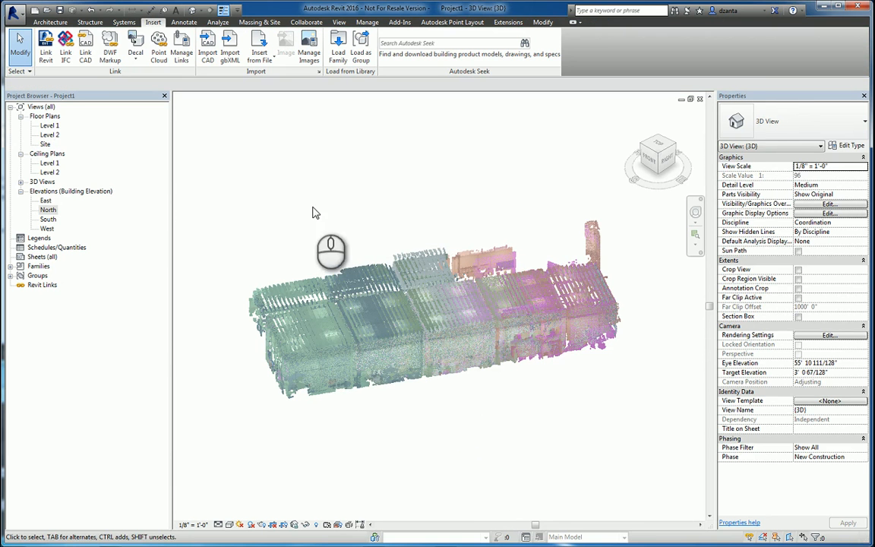
In the Level 1 floor plan, rotate the point cloud clockwise about the building's lower outer corner until its long outer wall is horizontal
double_click(50, 126)
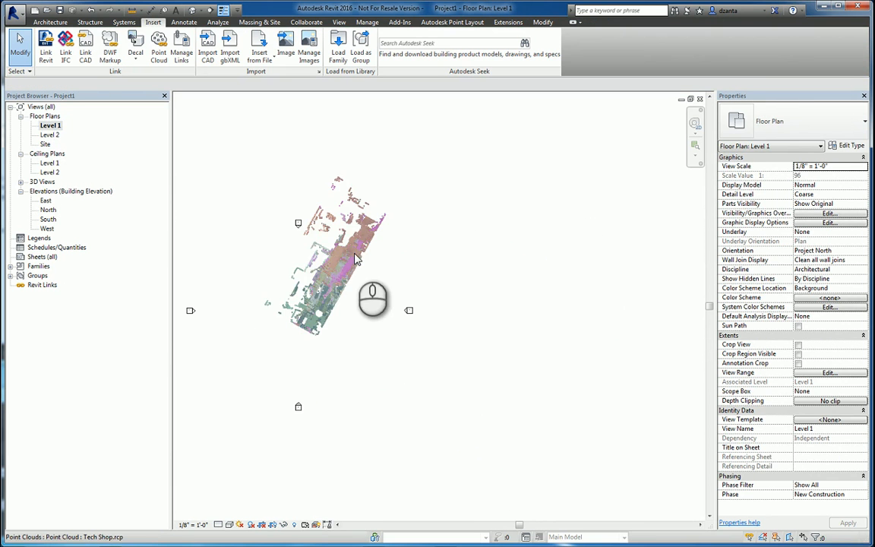
middle_drag(303, 269, 429, 306)
scroll(429, 305, up, 4)
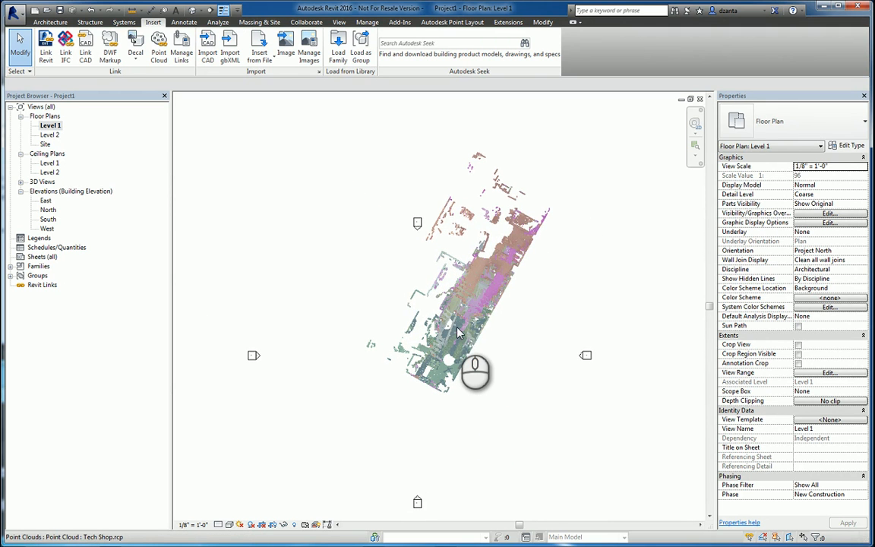
click(495, 272)
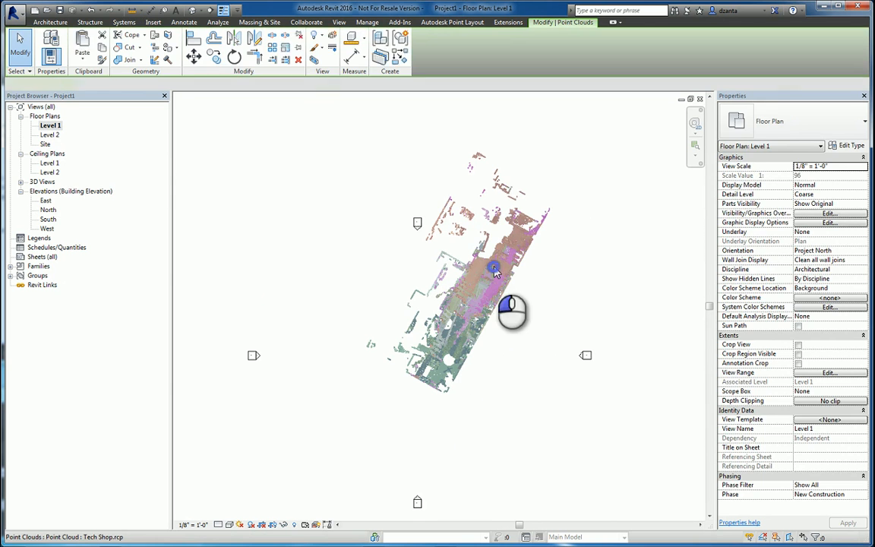
click(234, 56)
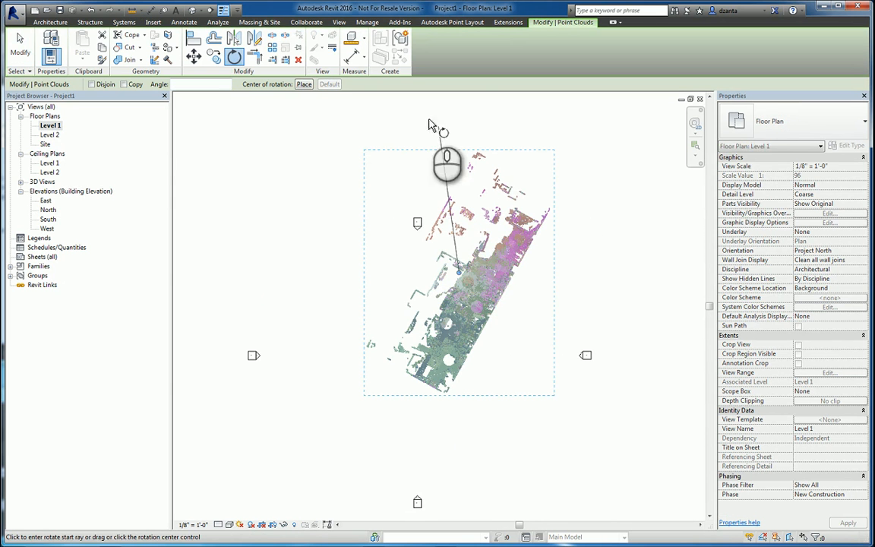
click(304, 84)
scroll(476, 385, up, 6)
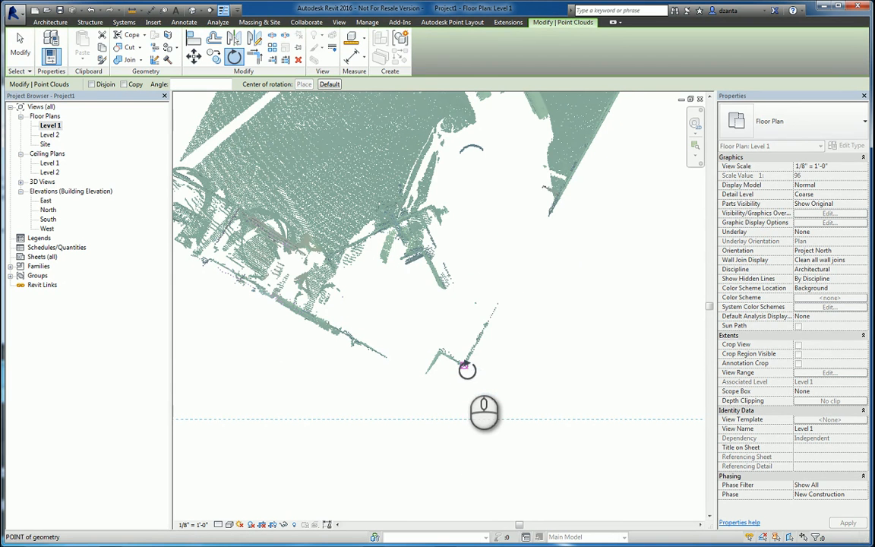
click(464, 366)
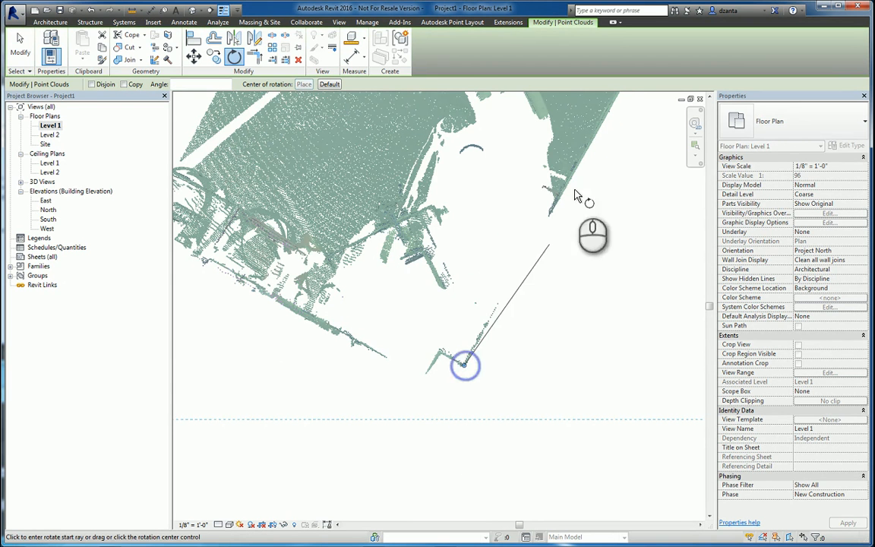
click(598, 142)
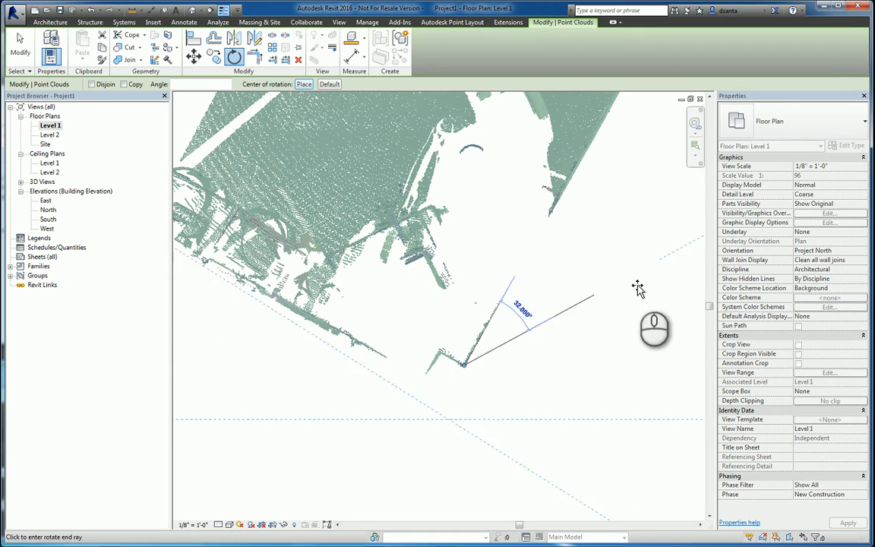
click(660, 366)
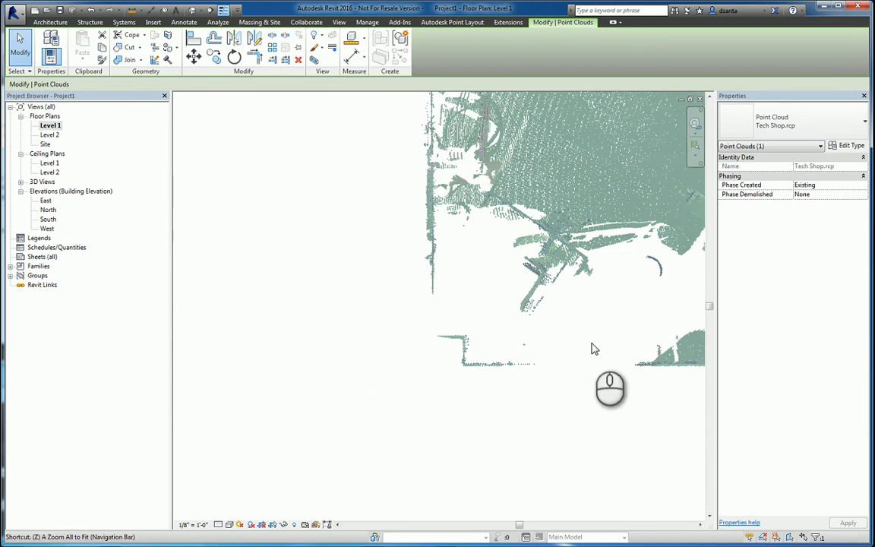
Move the rotated point cloud to the middle of the four elevation markers in the Level 1 floor plan
scroll(517, 338, down, 5)
mouse_move(459, 285)
mouse_down()
mouse_move(458, 300)
mouse_move(321, 310)
mouse_up()
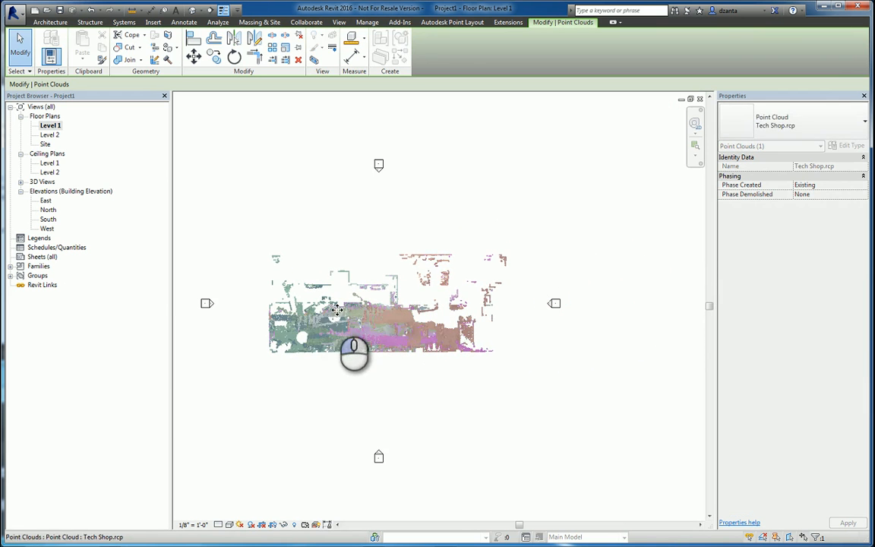
Set the cut plane offset in the Level 1 floor plan's view range to 2' 0" and apply it
click(465, 392)
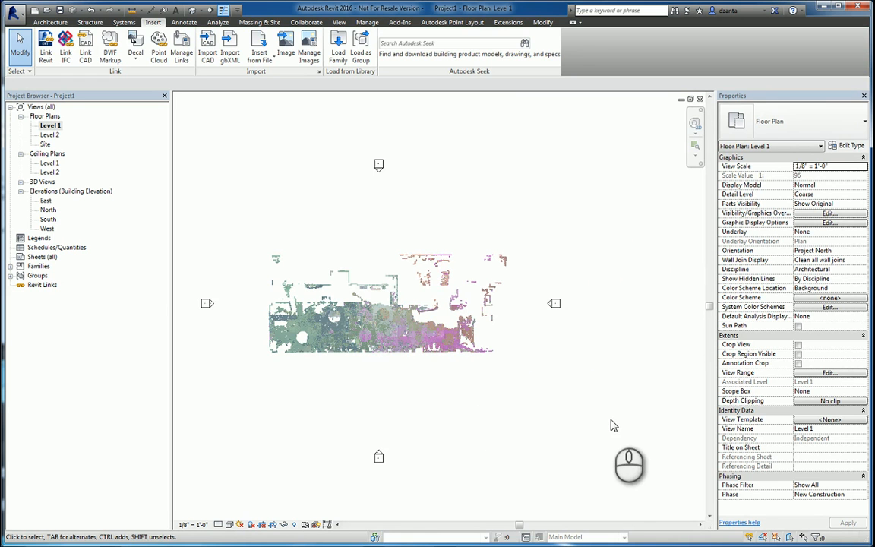
click(832, 372)
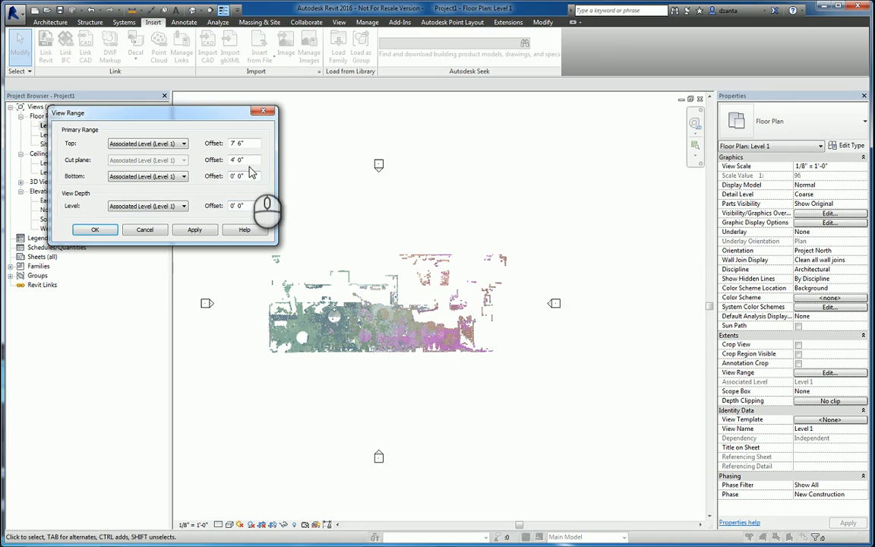
drag(250, 160, 221, 161)
text(2)
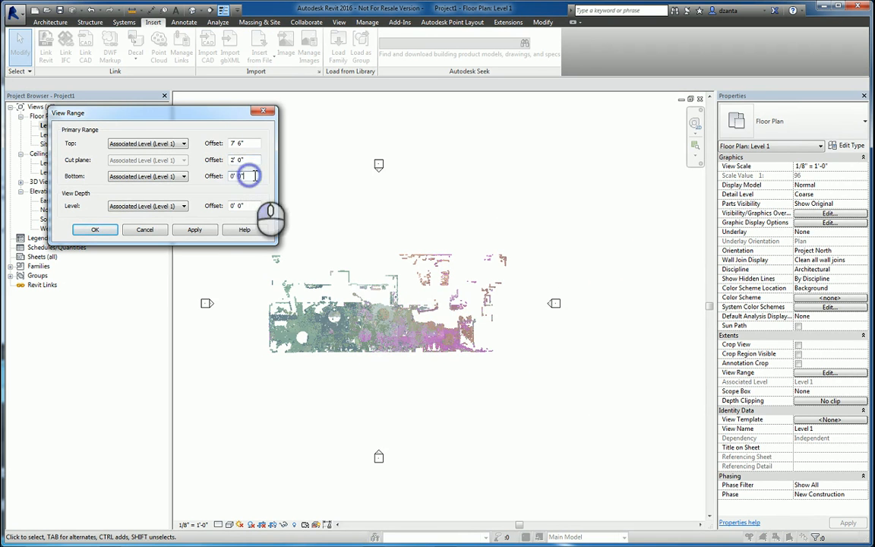
click(206, 231)
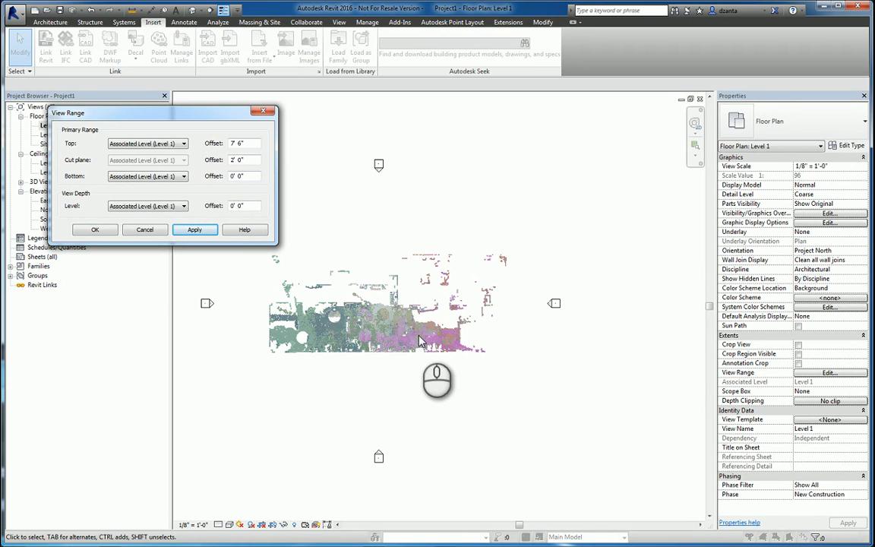
Lower the view range's cut plane offset to 1' 0" and apply it
double_click(245, 160)
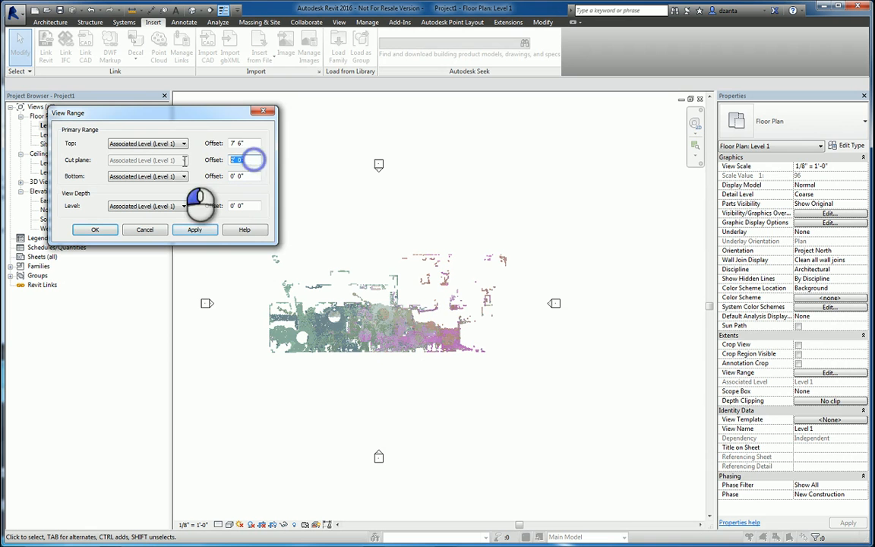
text(1)
click(211, 230)
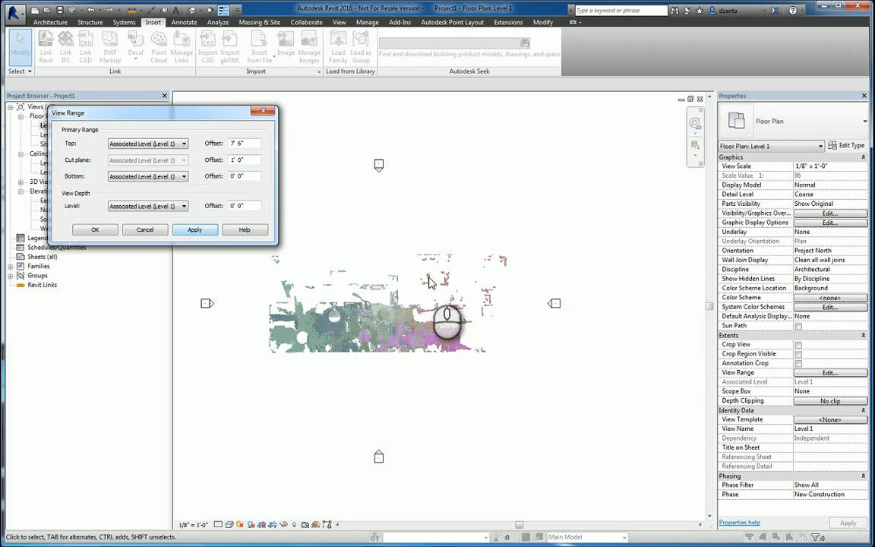
Apply a cut plane offset of 5' 0" to the Level 1 view range and leave the dialog
drag(249, 159, 217, 162)
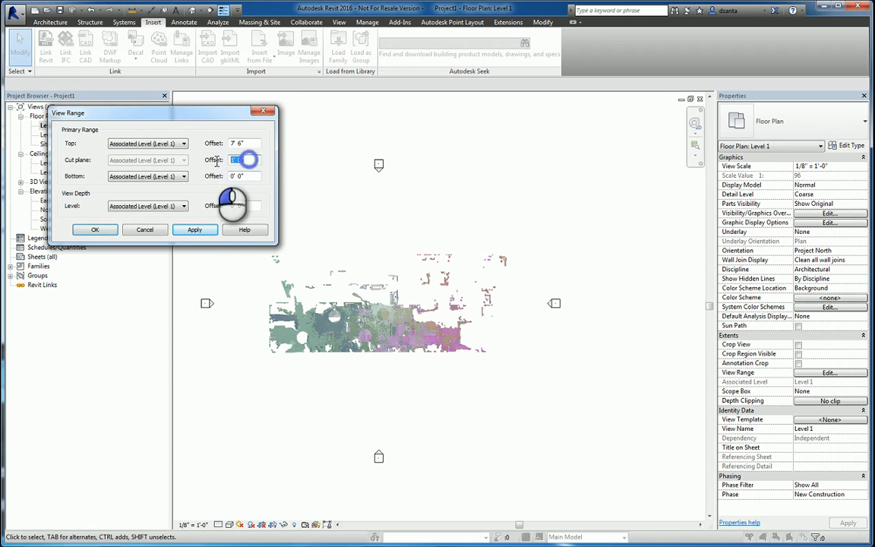
text(5)
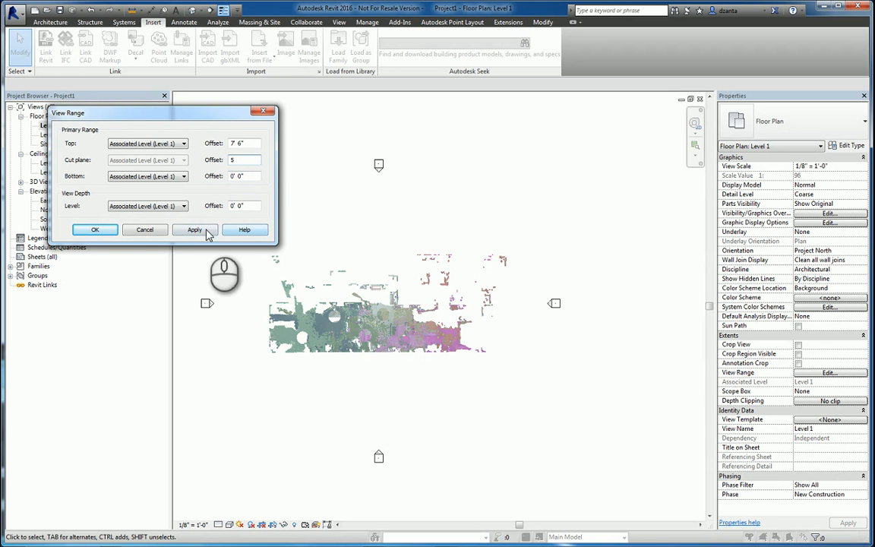
click(204, 230)
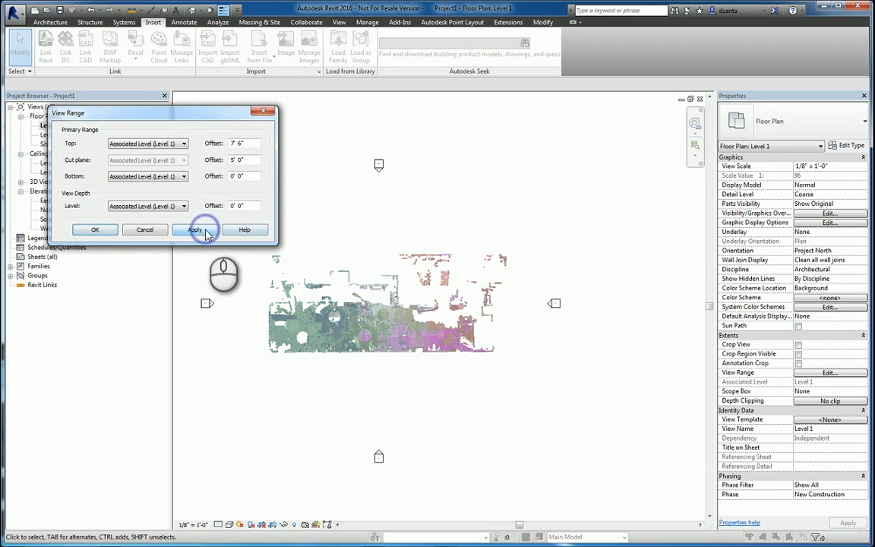
click(145, 232)
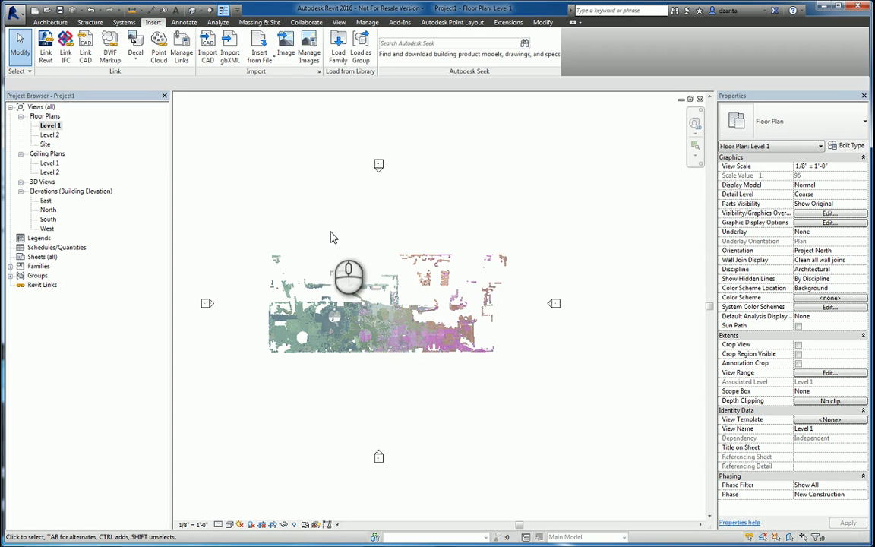
Draw a horizontal building section through the lower part of the point cloud and extend its depth beyond the cloud's upper edge
click(211, 10)
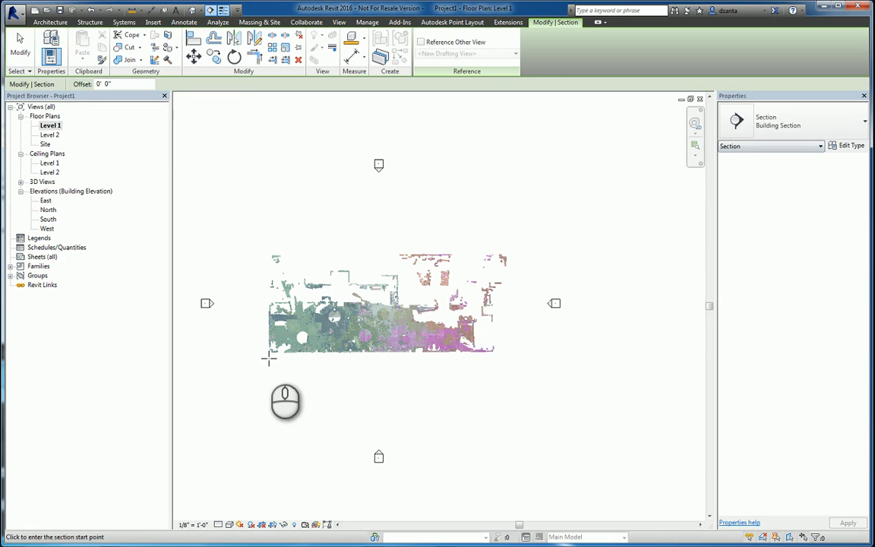
click(242, 338)
click(531, 338)
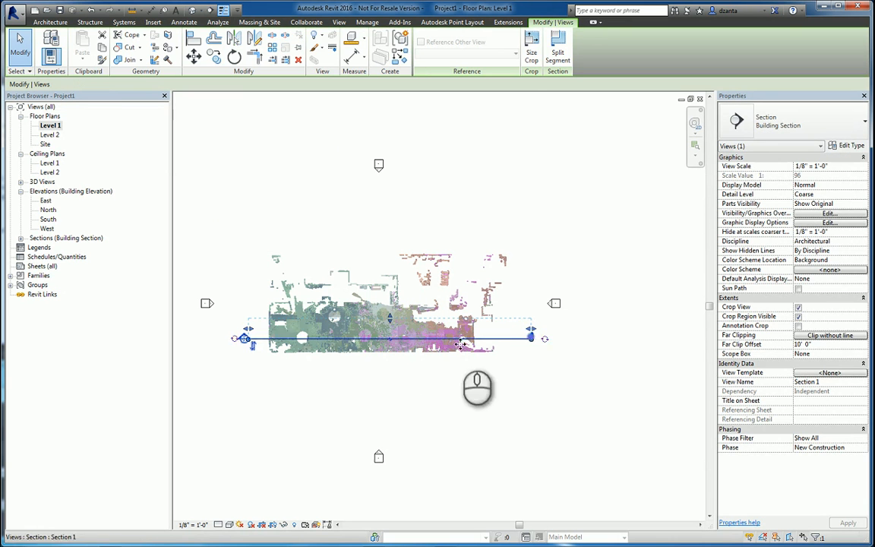
drag(386, 319, 423, 236)
click(423, 235)
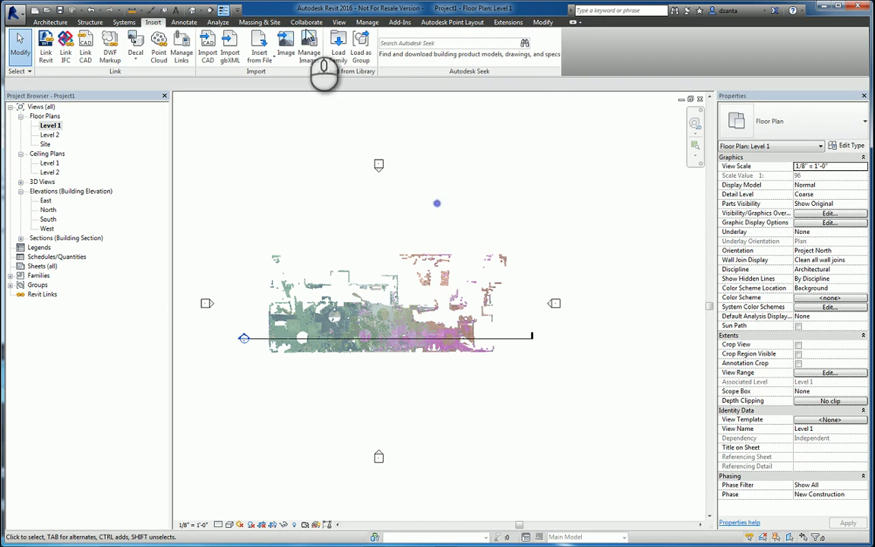
Draw a vertical building section through the middle of the point cloud and extend its depth past the cloud's right end
click(211, 11)
click(388, 241)
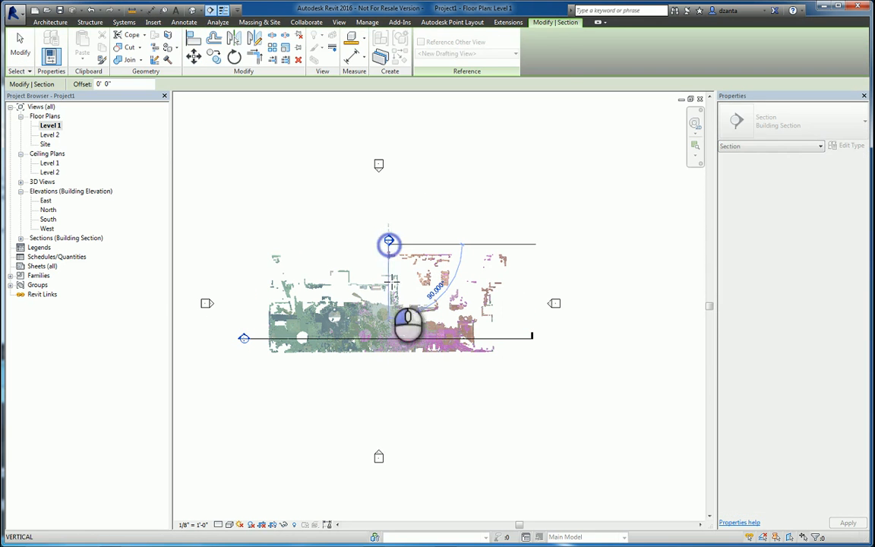
click(389, 371)
drag(410, 309, 519, 314)
click(603, 174)
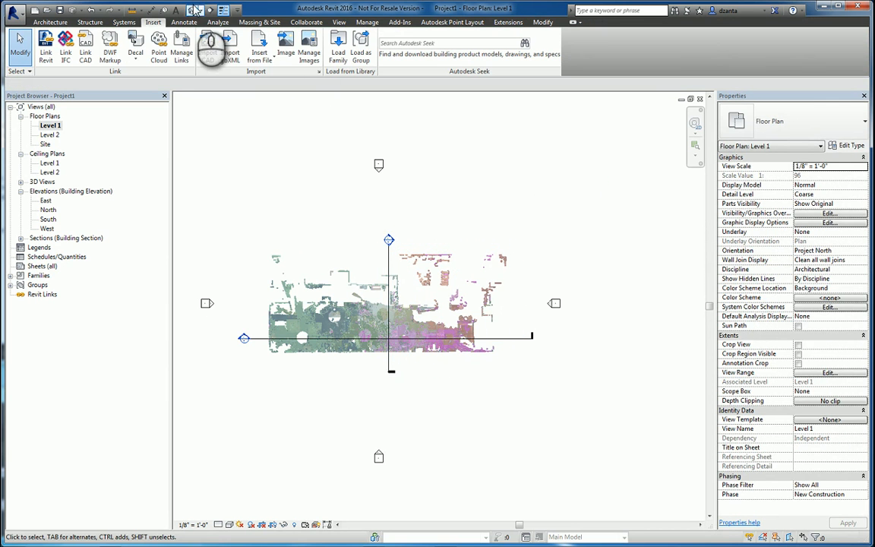
Open the default 3D view, fit the point cloud in it and enable the section box
click(194, 11)
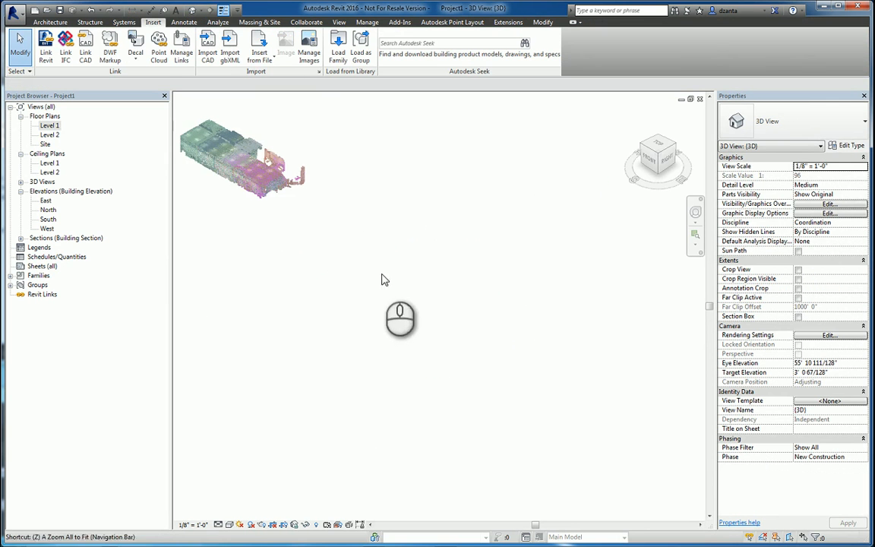
middle_click(425, 312)
scroll(452, 284, up, 2)
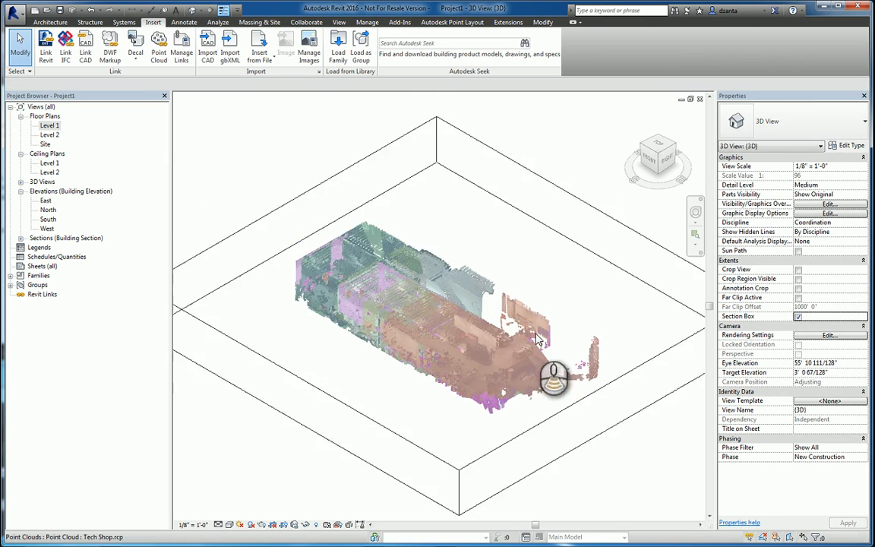
scroll(578, 380, down, 3)
Orient the 3D view to the horizontal building section and return to an angled view of the cropped point cloud
right_click(661, 154)
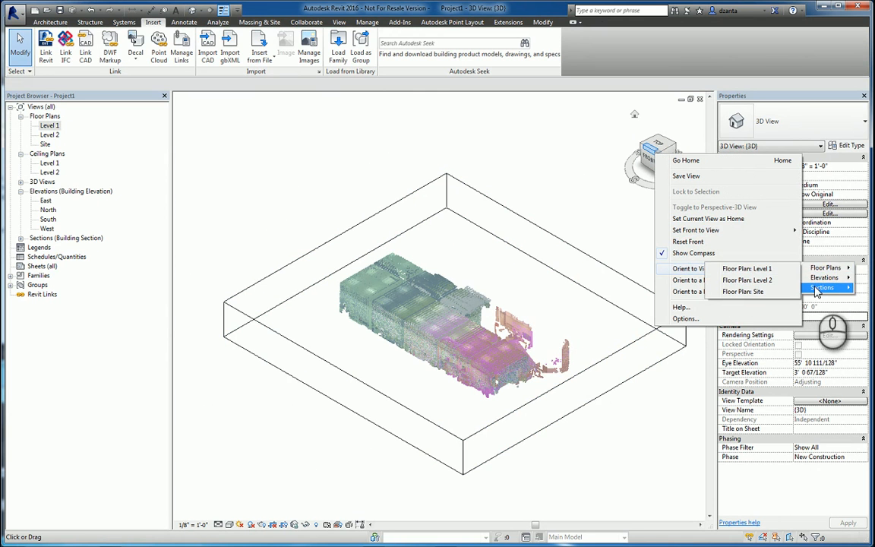
click(733, 289)
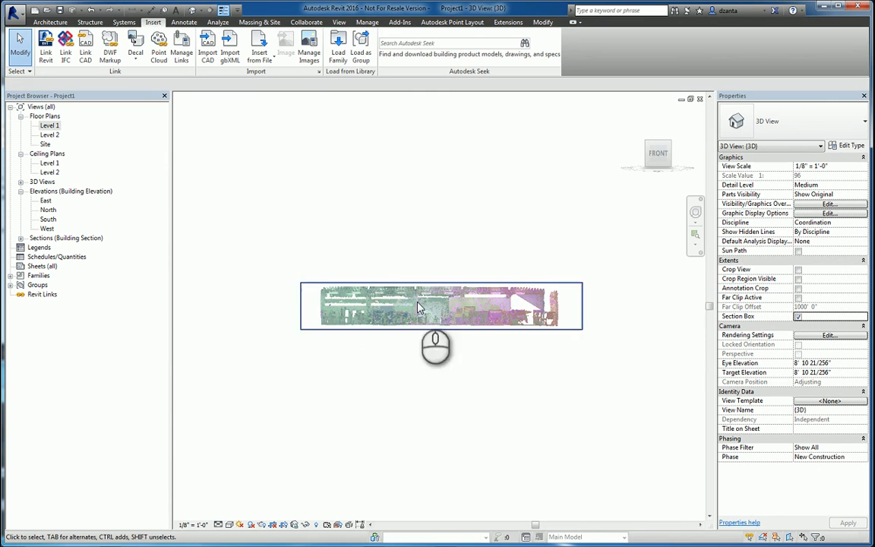
middle_drag(490, 360, 441, 328)
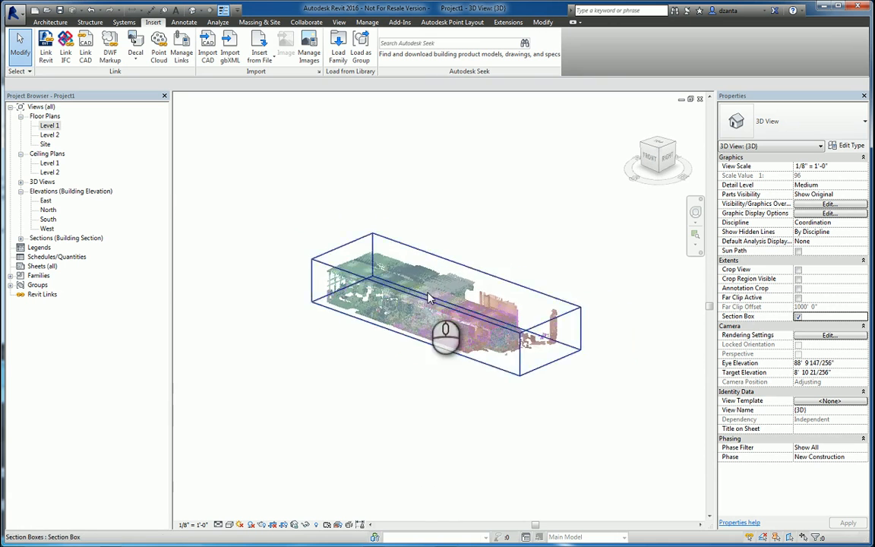
scroll(438, 342, up, 3)
scroll(438, 342, up, 1)
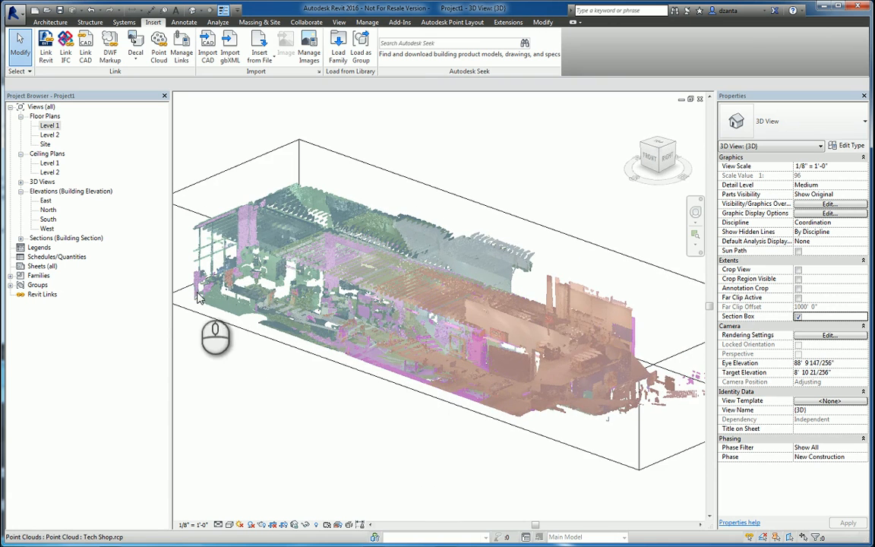
scroll(304, 339, up, 4)
shift+middle_drag(357, 375, 196, 243)
scroll(332, 448, down, 4)
Narrow the Project Browser to give the 3D view more room, with the whole section box in sight
click(175, 210)
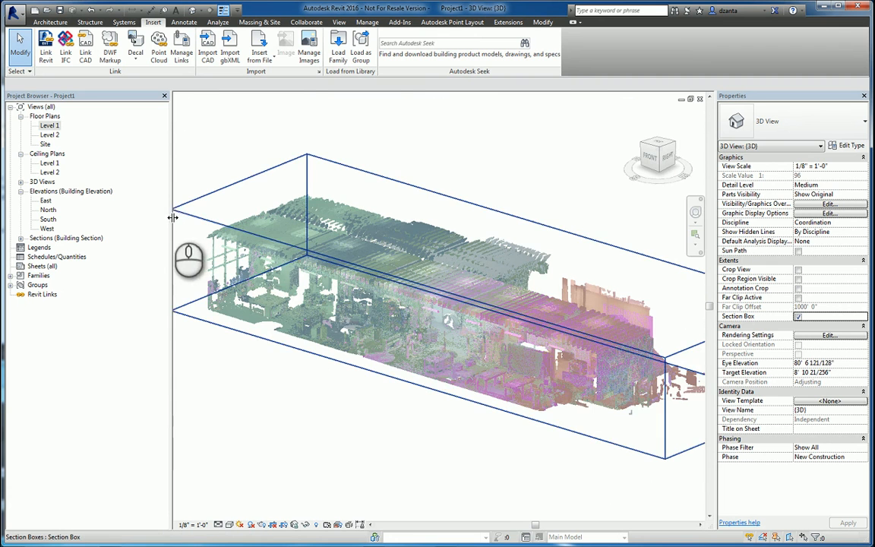
drag(137, 219, 137, 220)
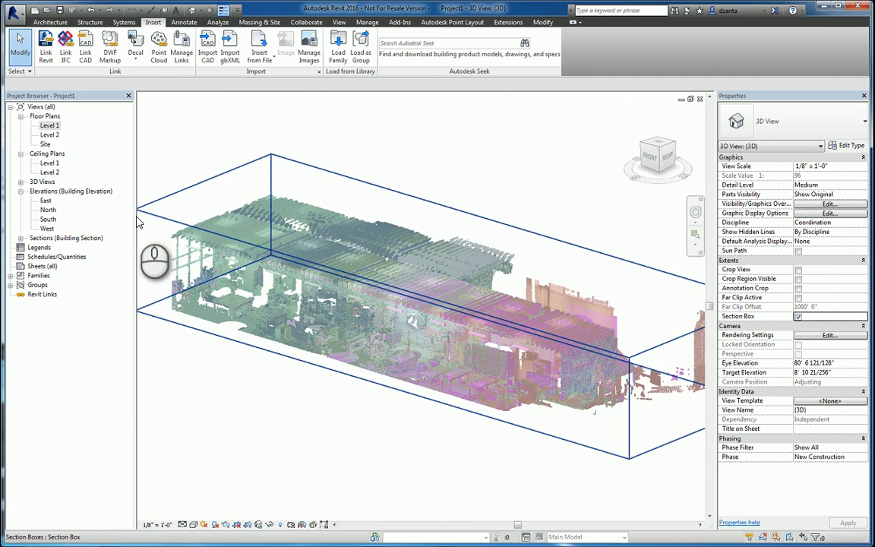
click(363, 427)
scroll(376, 422, down, 1)
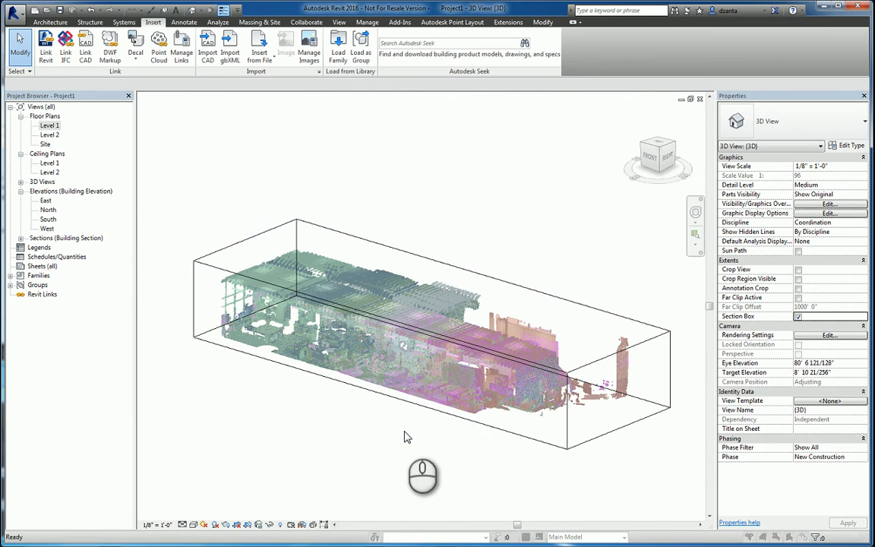
Set the color mode of Tech Shop.rcp to Elevation in the 3D view's visibility/graphic overrides
key(v)
key(v)
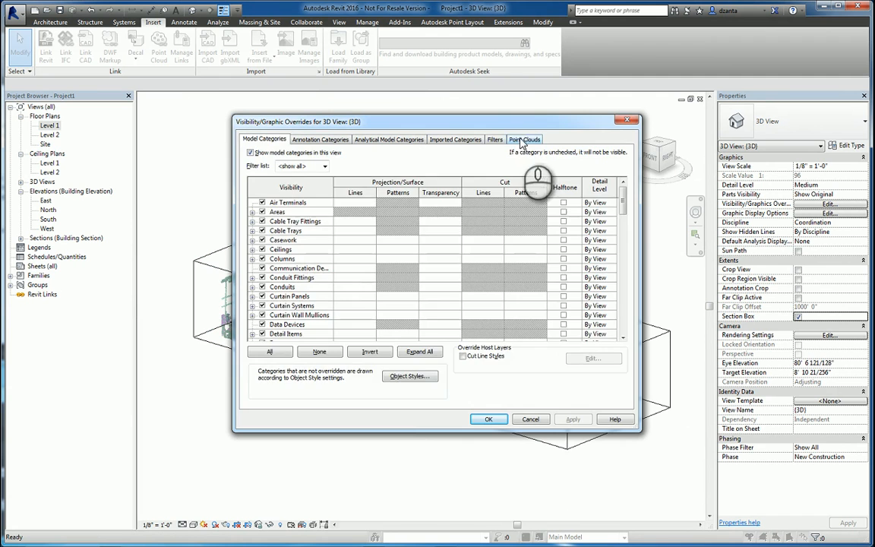
click(522, 140)
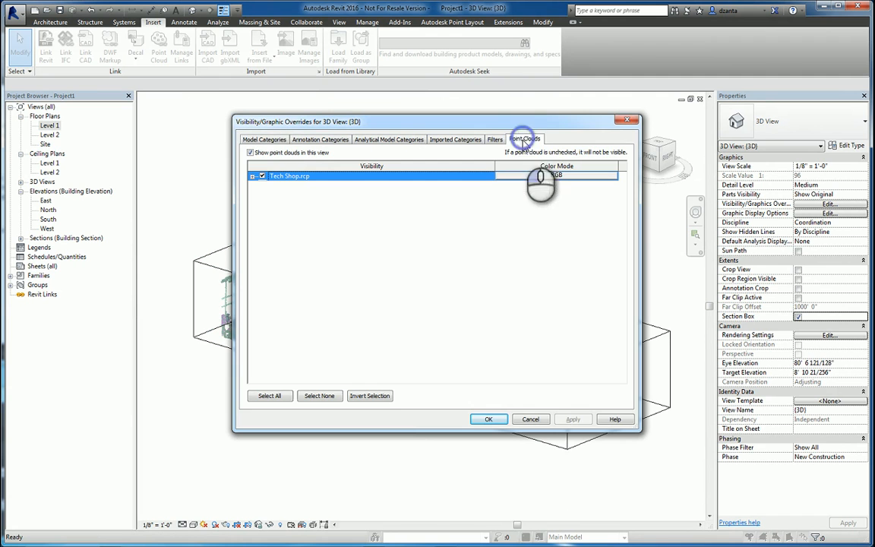
click(562, 176)
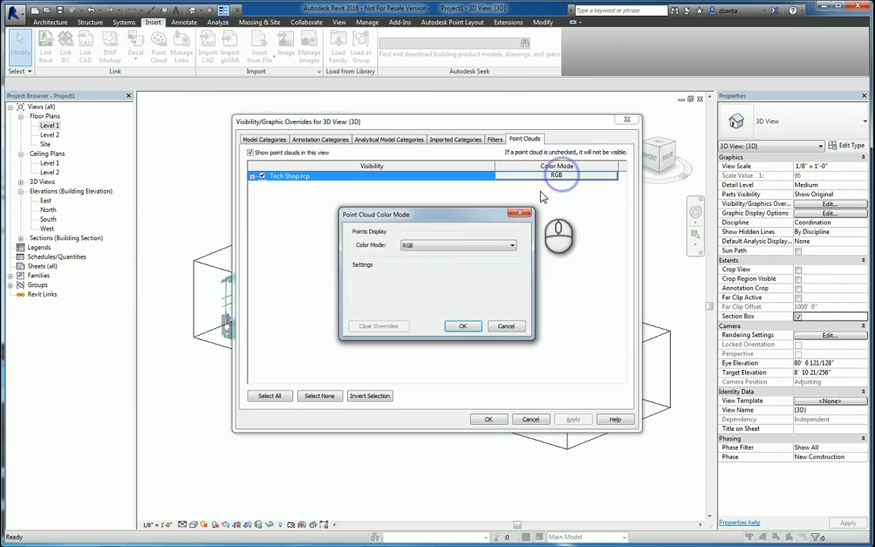
click(458, 245)
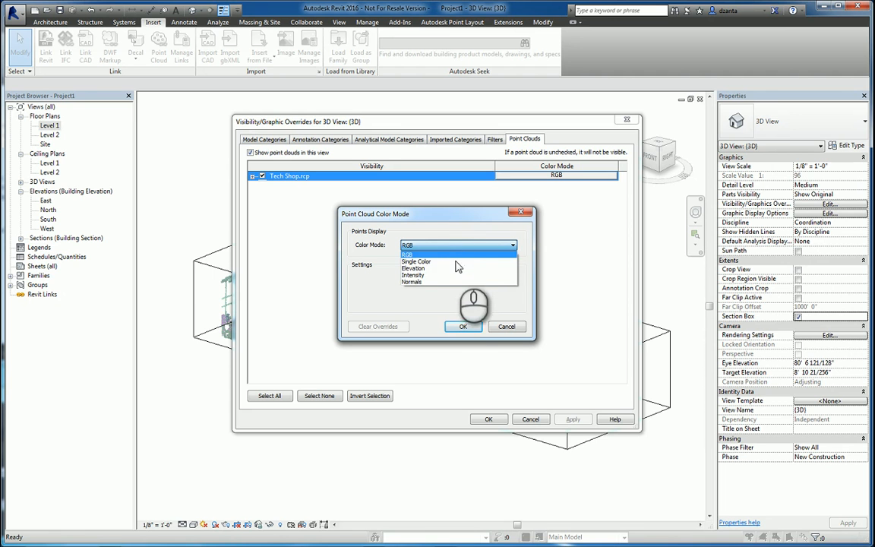
click(454, 268)
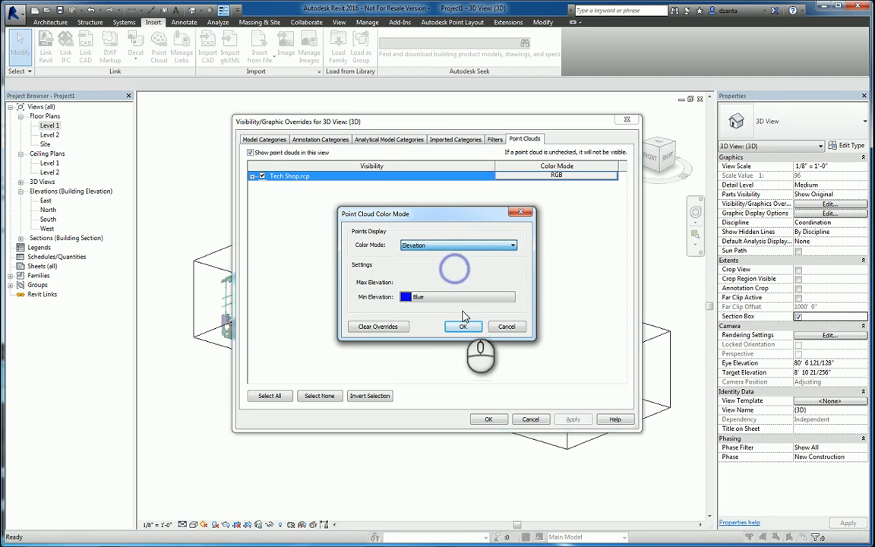
click(460, 327)
click(486, 419)
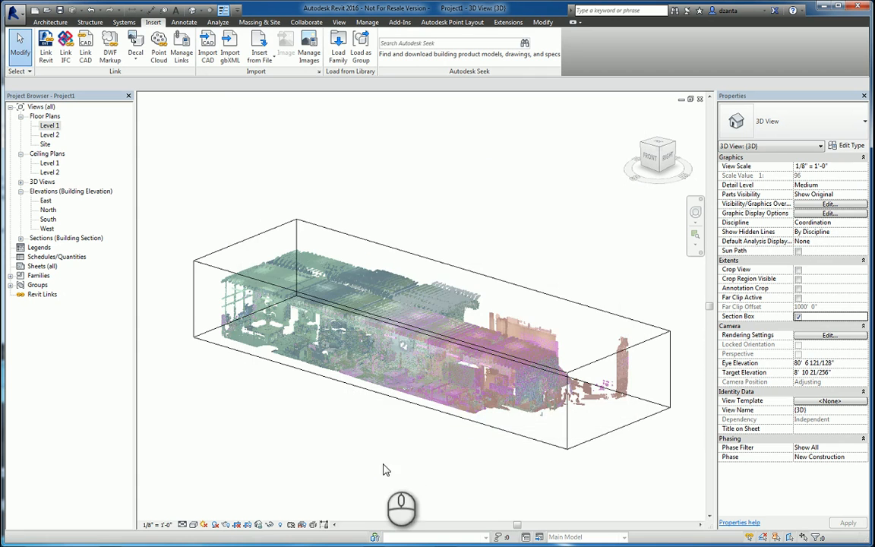
scroll(285, 383, up, 1)
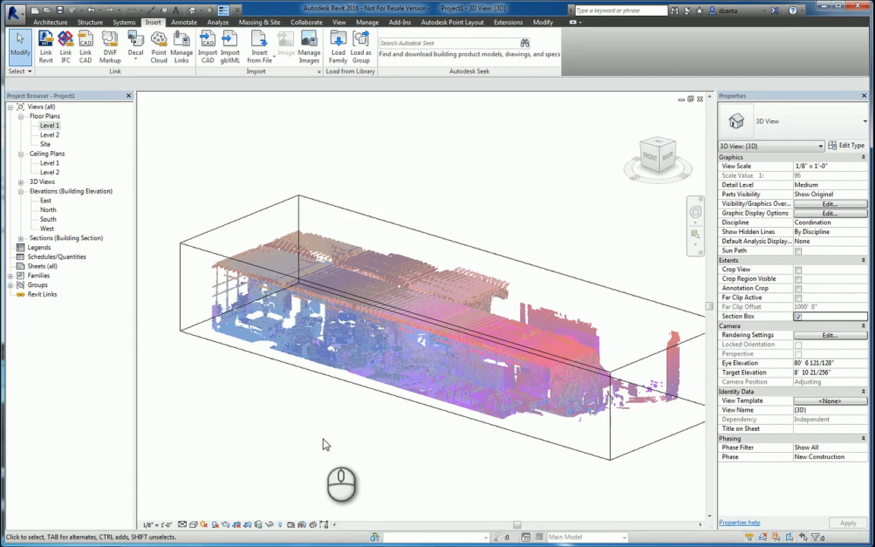
Change the color mode of Tech Shop.rcp to Intensity in the 3D view's visibility/graphic overrides
key(v)
key(v)
click(524, 139)
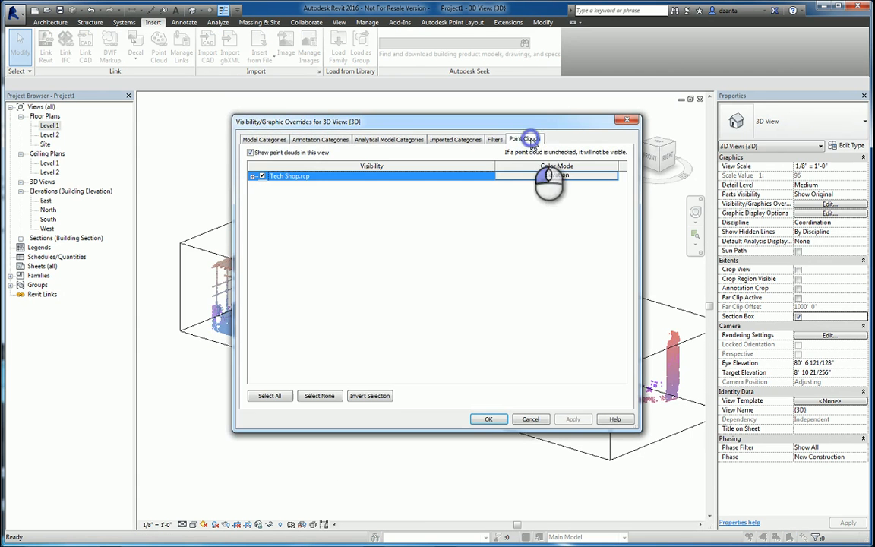
click(540, 176)
click(418, 244)
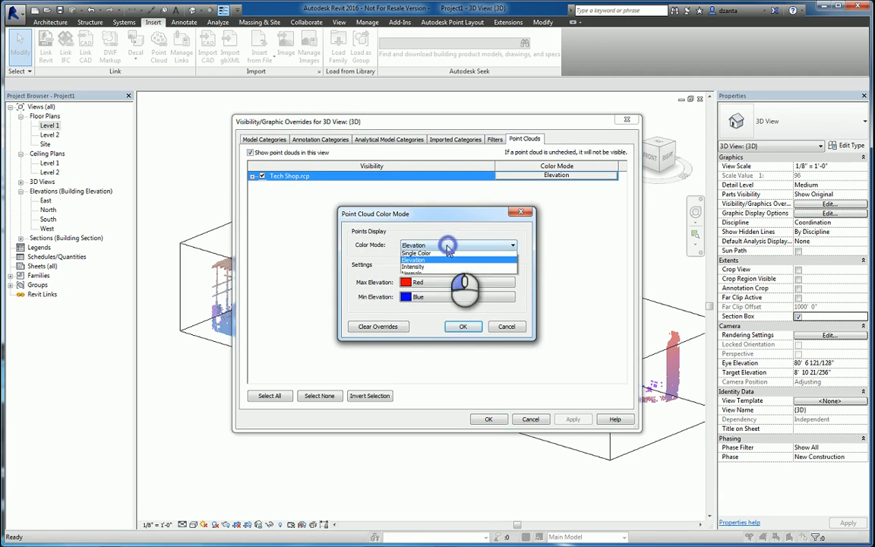
click(426, 278)
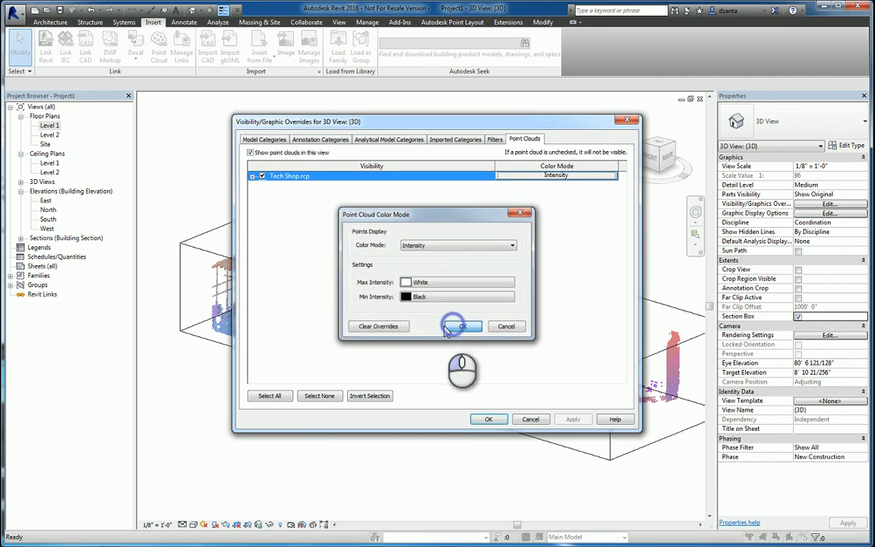
click(462, 326)
click(483, 420)
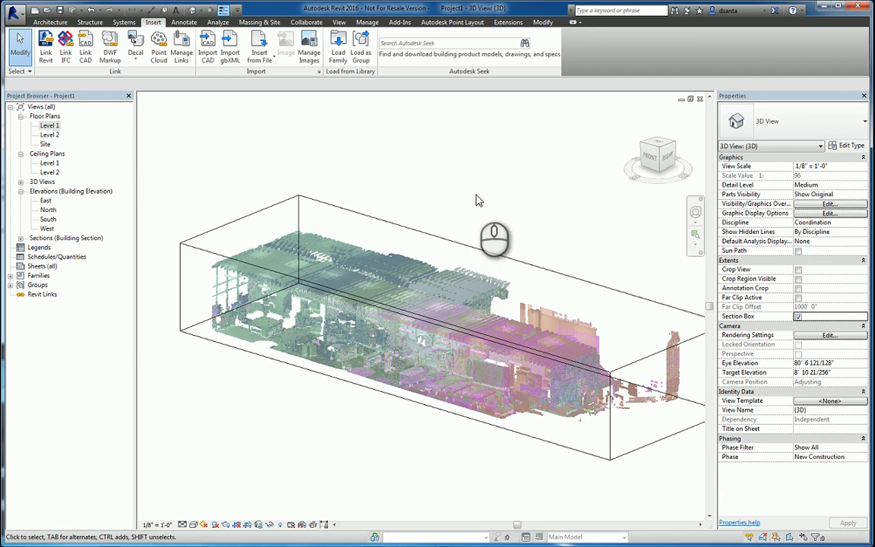
Change the color mode of Tech Shop.rcp to Single Color in the 3D view's visibility/graphic overrides
click(473, 158)
key(v)
key(v)
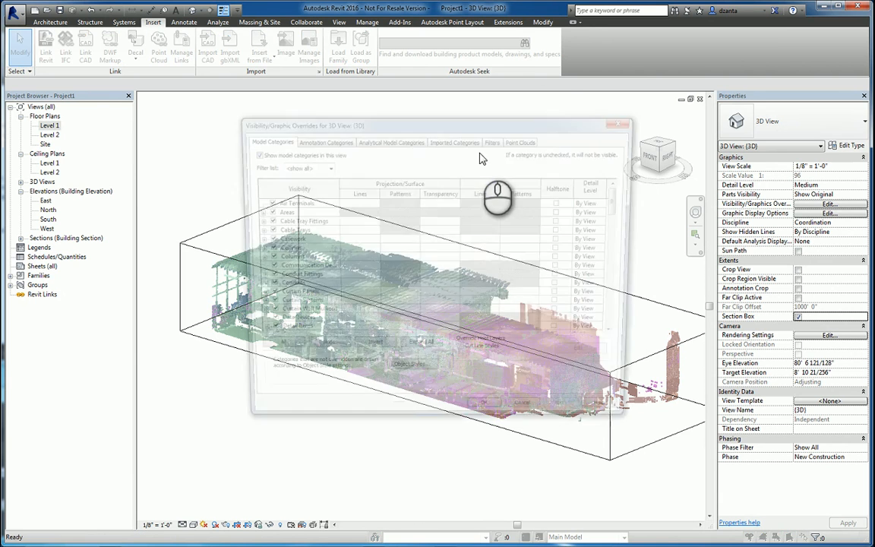
click(523, 138)
click(531, 176)
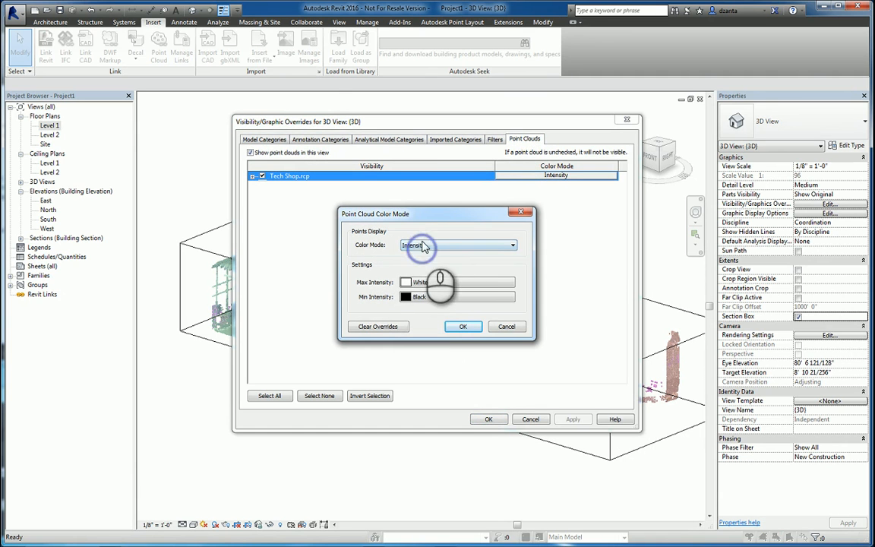
click(423, 246)
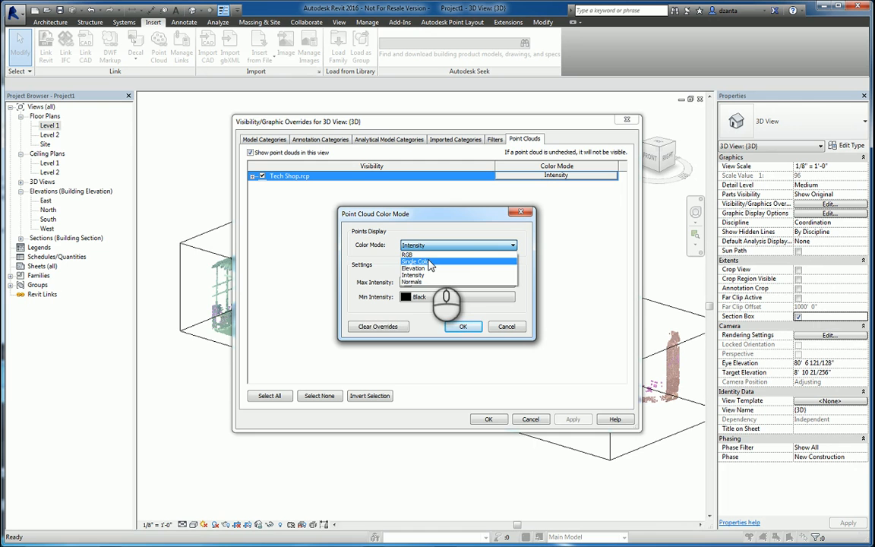
click(429, 262)
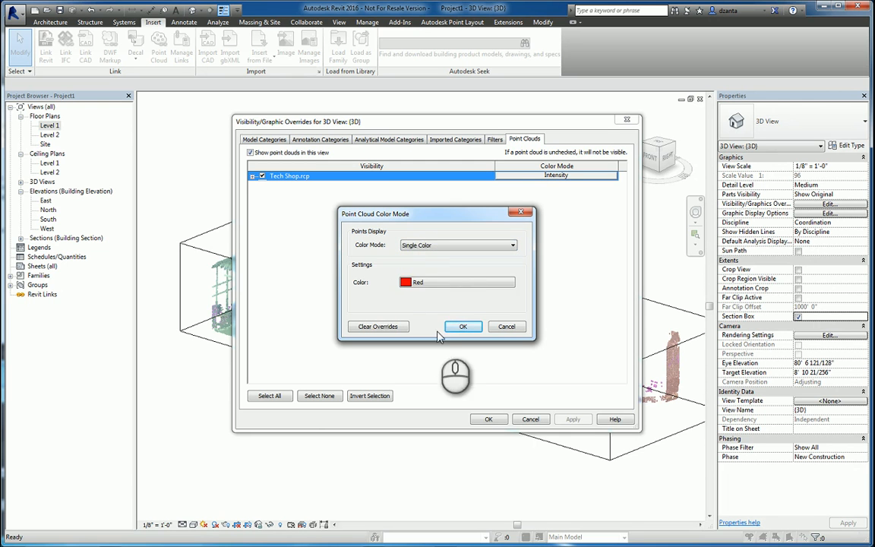
click(461, 328)
click(559, 417)
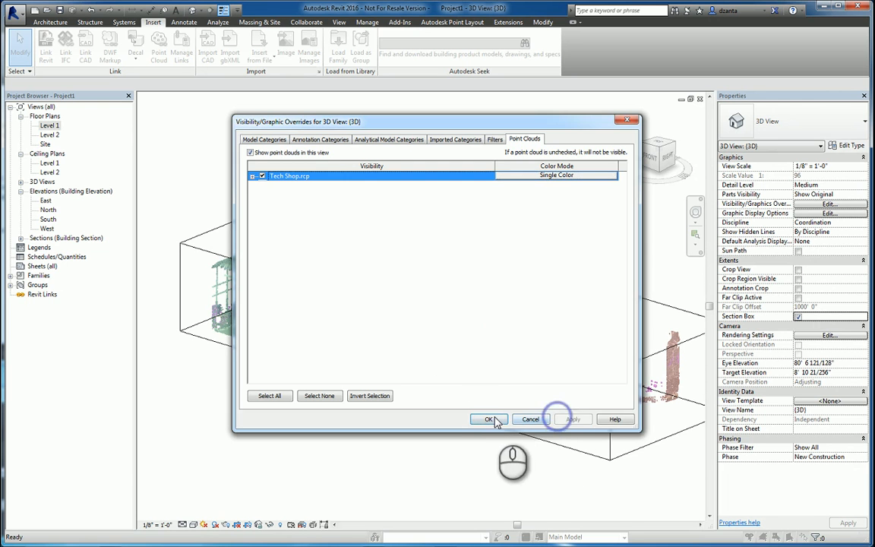
click(489, 420)
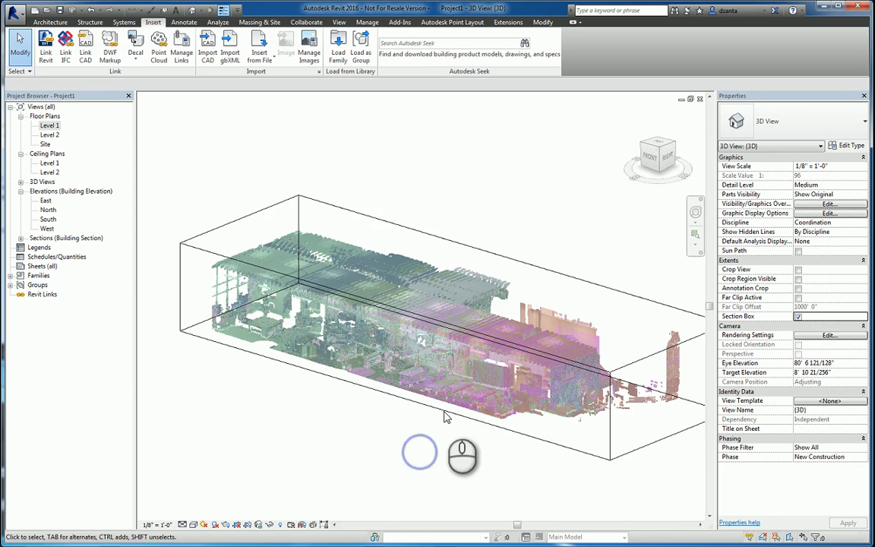
scroll(435, 397, up, 2)
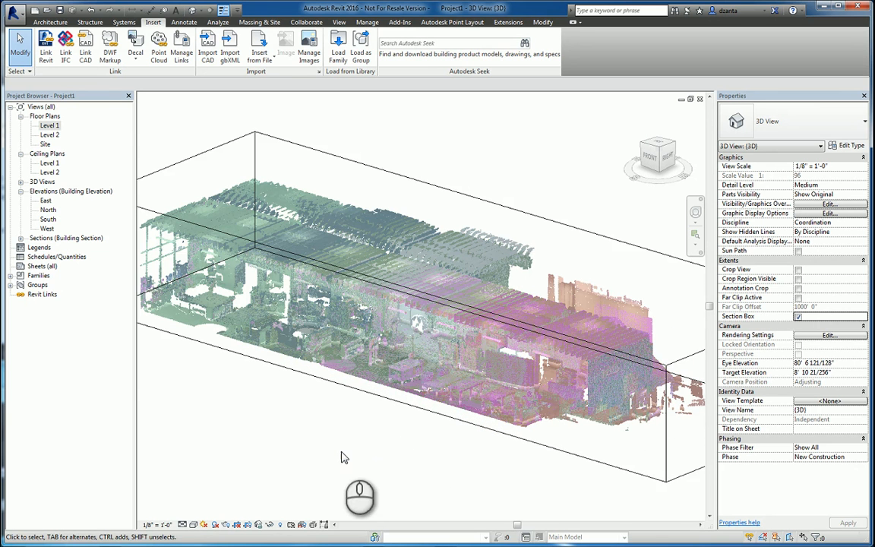
scroll(334, 345, down, 3)
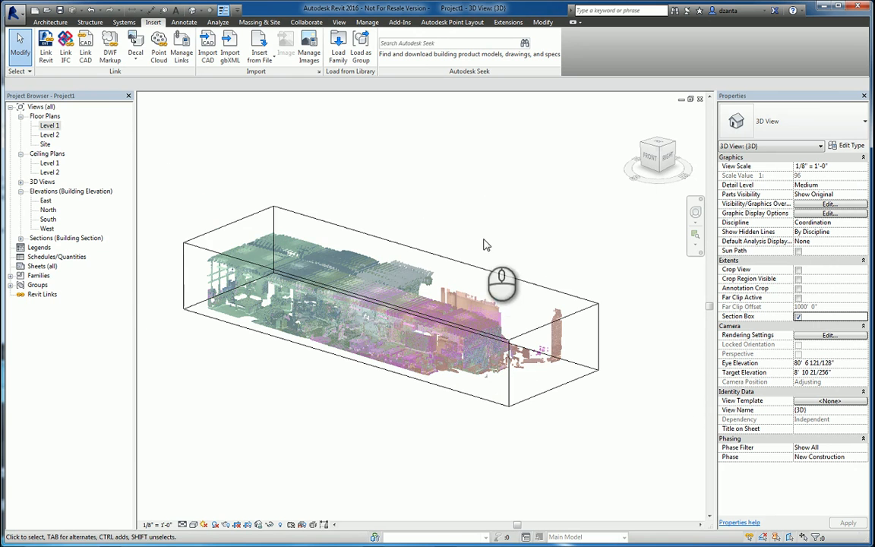
Rename the {3D} view as "section 1 3d view"
click(20, 238)
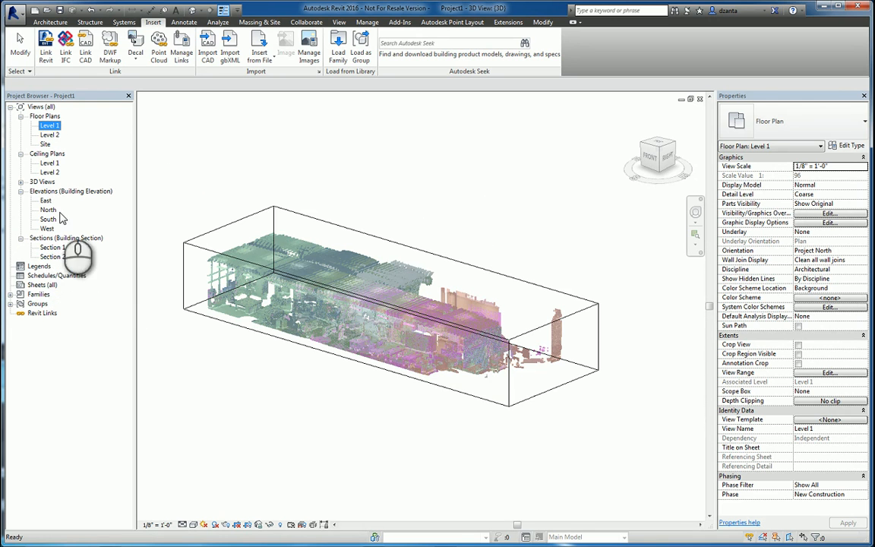
click(21, 182)
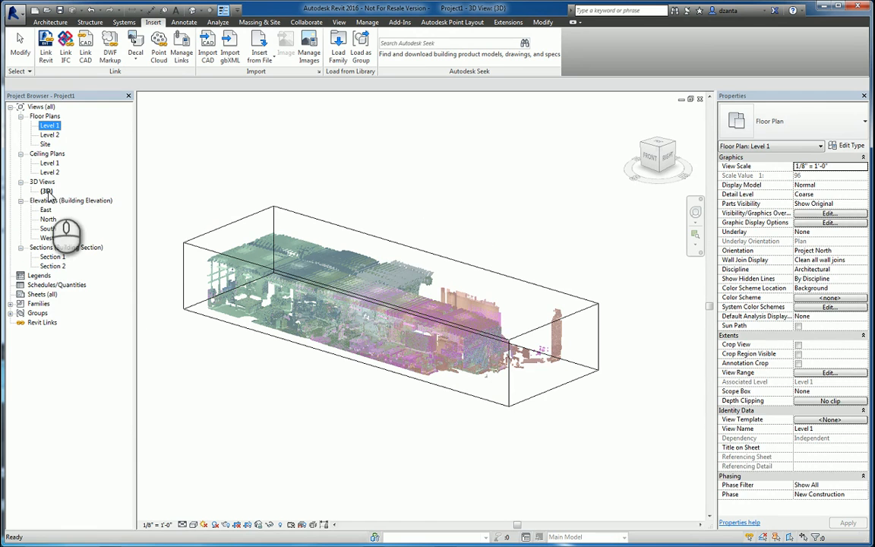
right_click(46, 192)
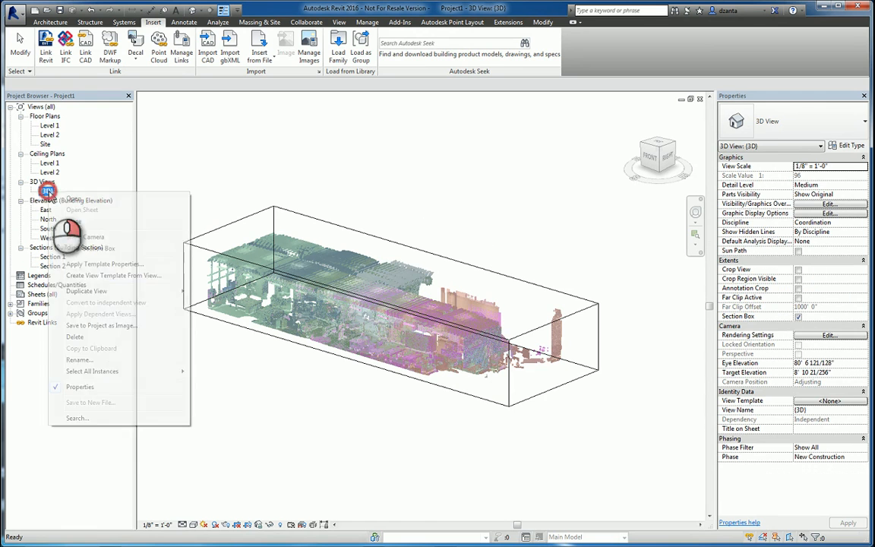
click(113, 359)
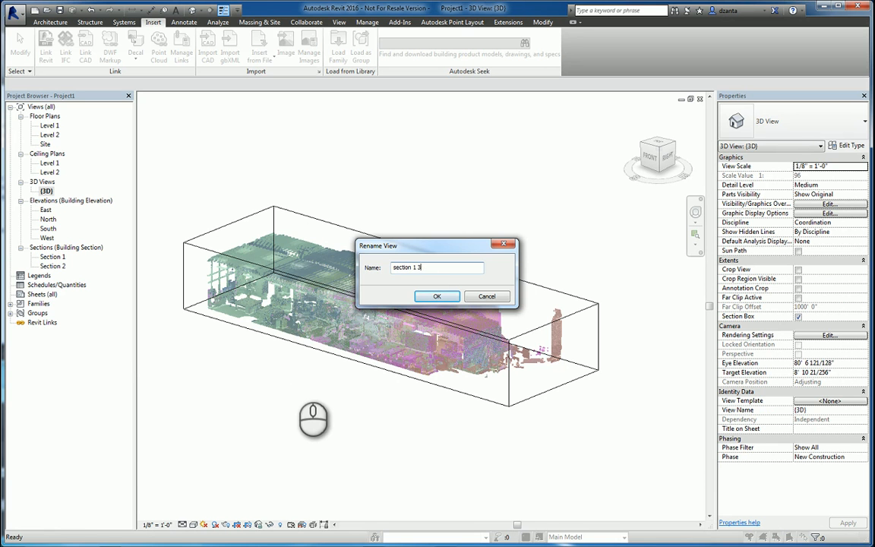
text(section 1 3d view)
key(Return)
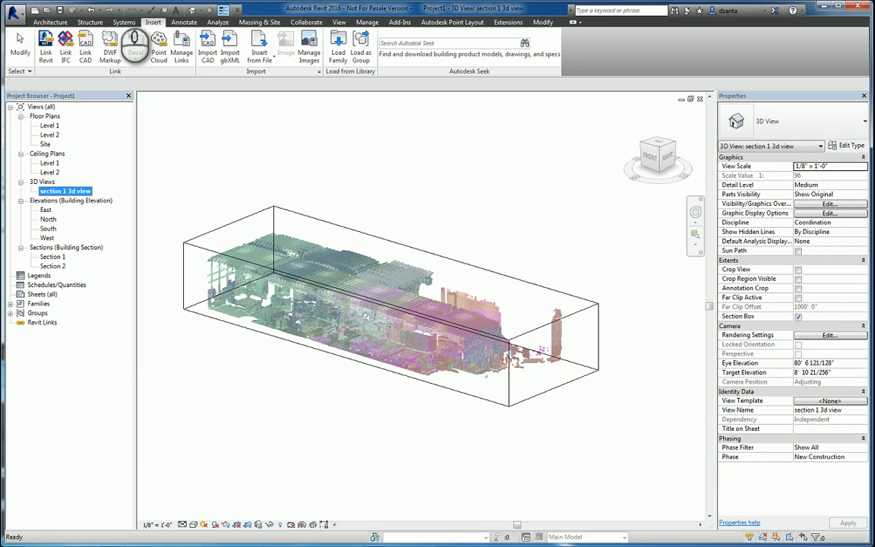
Create a new default 3D view with its section box on, oriented to Section 2 and turned to an angled view
click(190, 11)
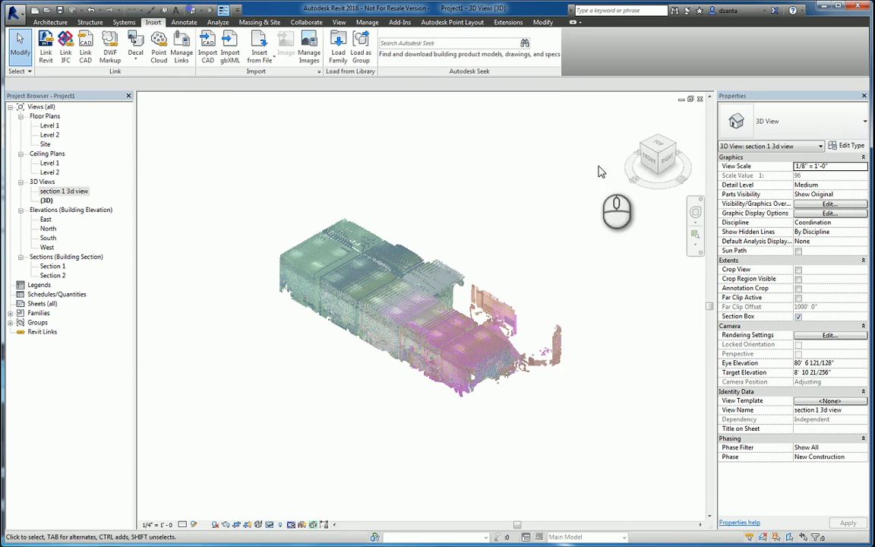
click(798, 317)
right_click(665, 166)
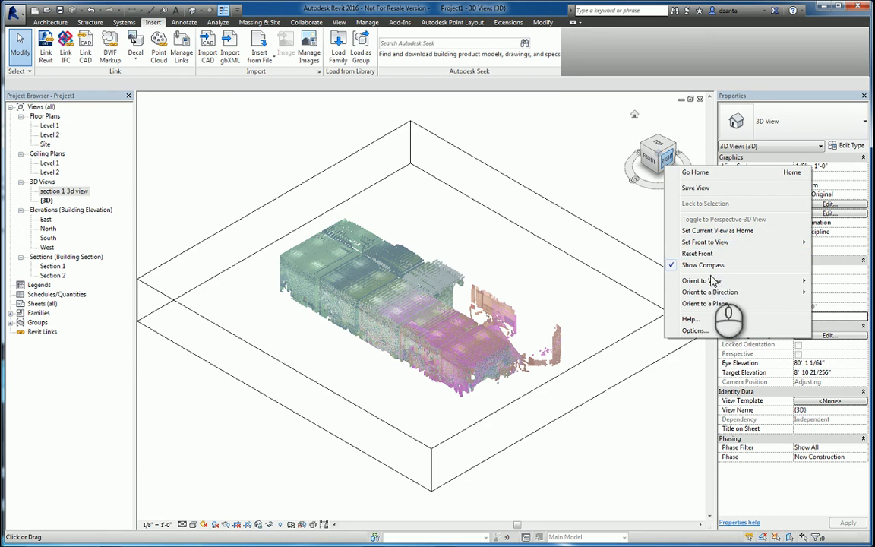
mouse_move(710, 282)
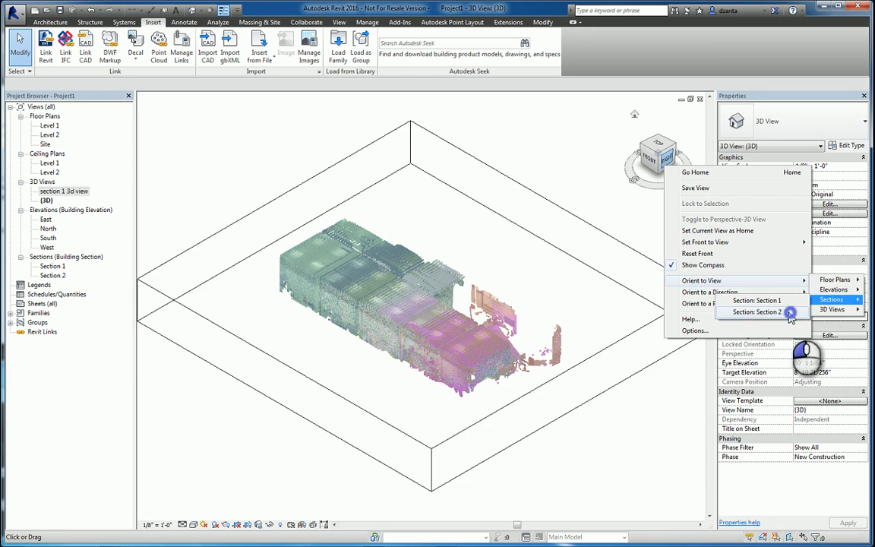
click(759, 312)
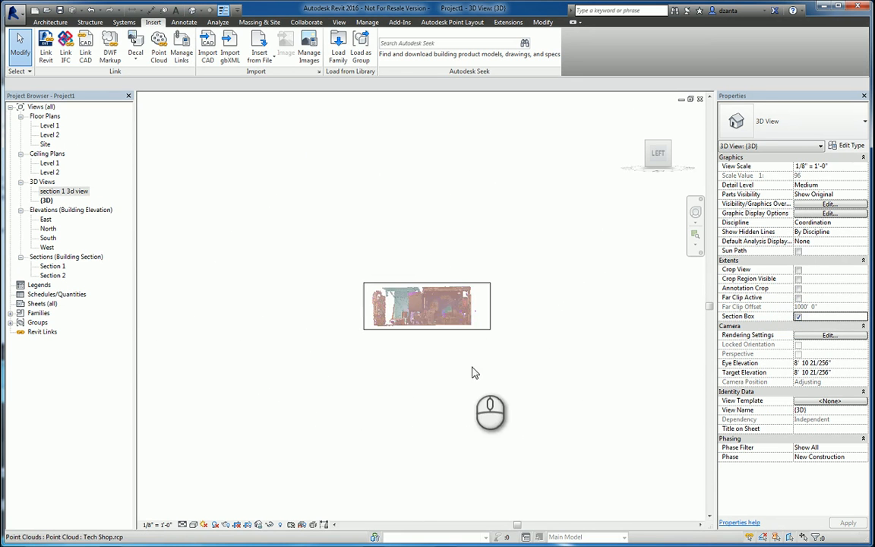
shift+middle_drag(471, 368, 414, 404)
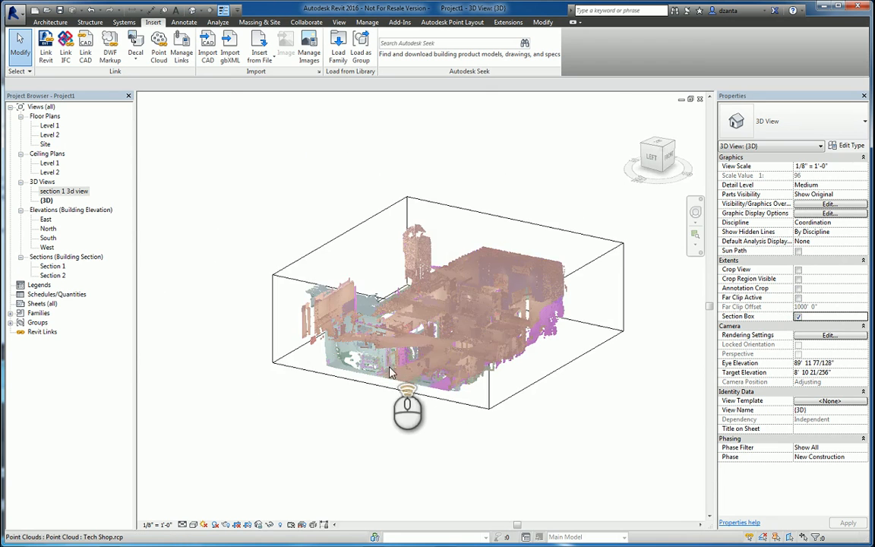
scroll(361, 379, up, 3)
scroll(362, 380, down, 5)
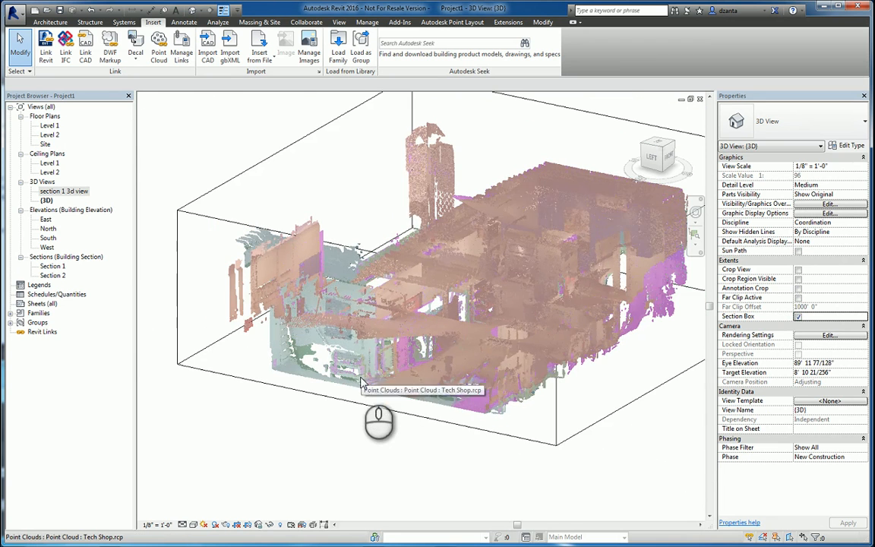
Hide the section box element in the Section 2 3D view so that only the cropped point cloud shows
click(560, 433)
right_click(560, 193)
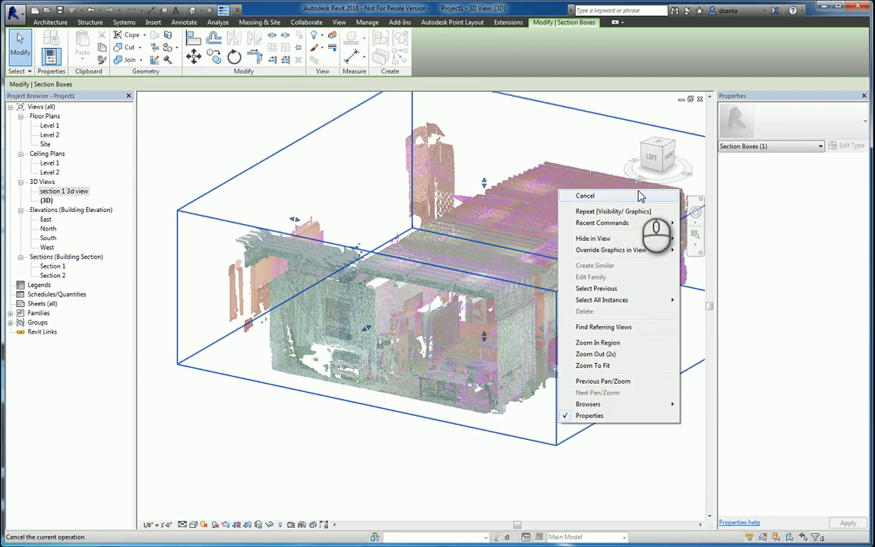
click(638, 238)
click(698, 248)
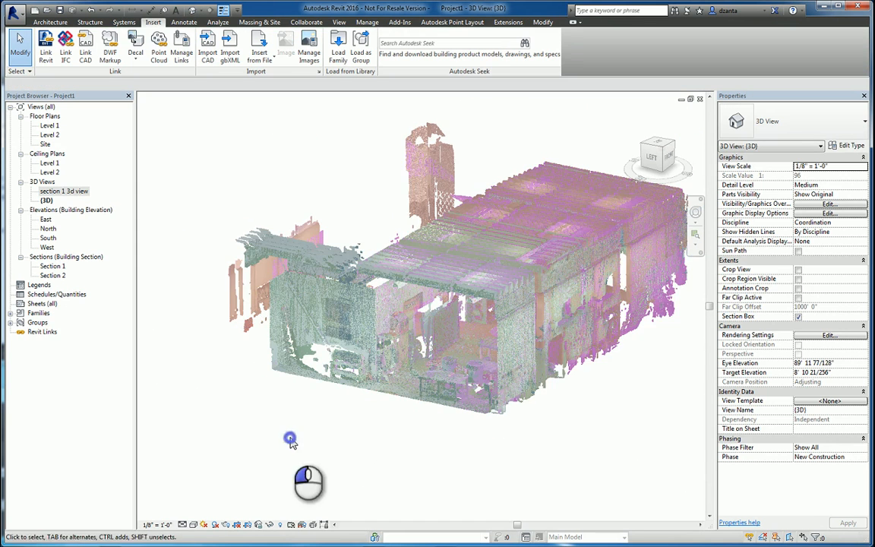
scroll(290, 440, down, 3)
Rename the new {3D} view as "section 2 3d view"
right_click(47, 200)
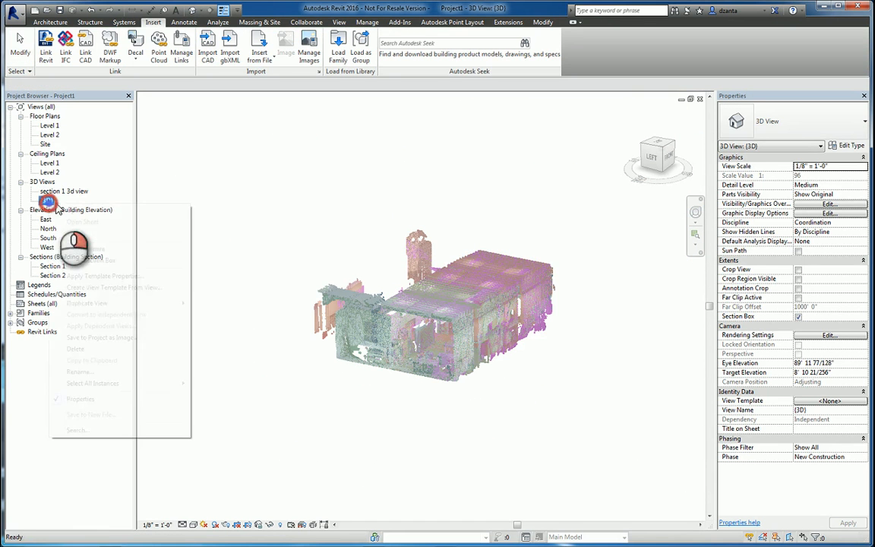
click(90, 332)
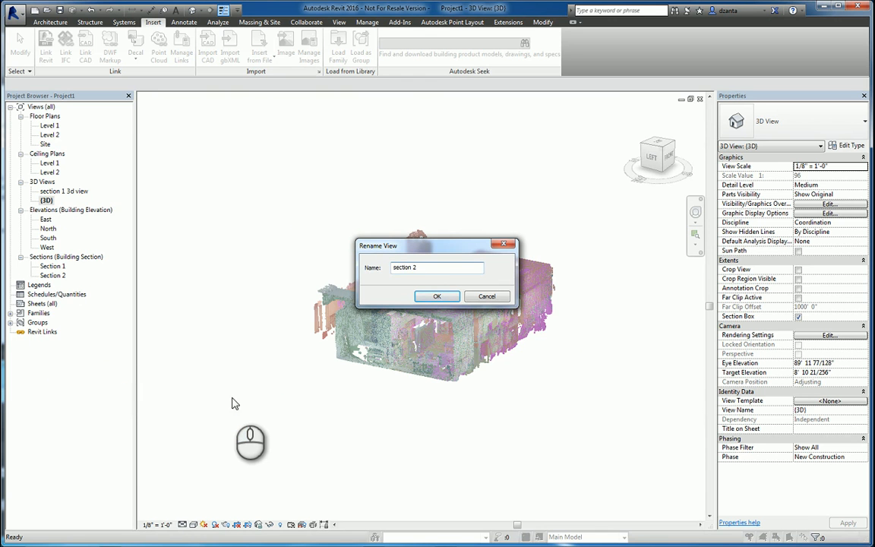
text(section 2 3d view)
key(Return)
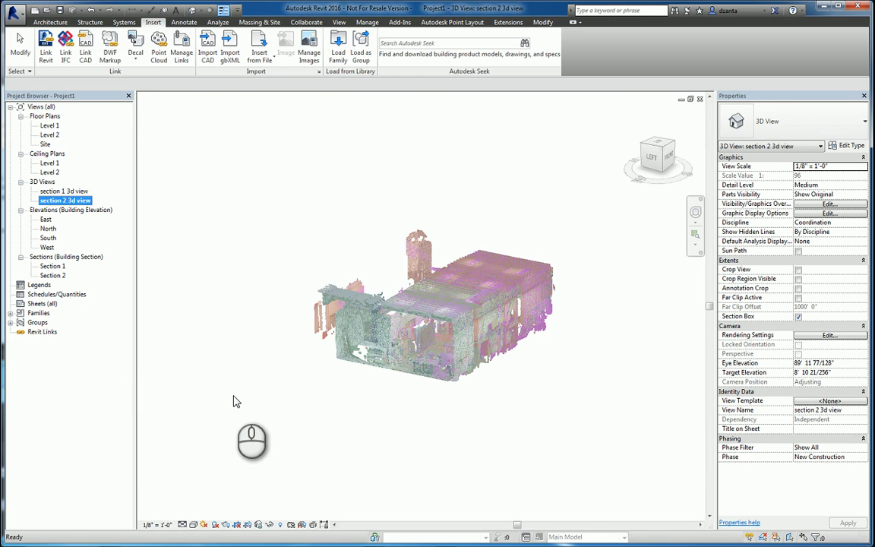
click(228, 238)
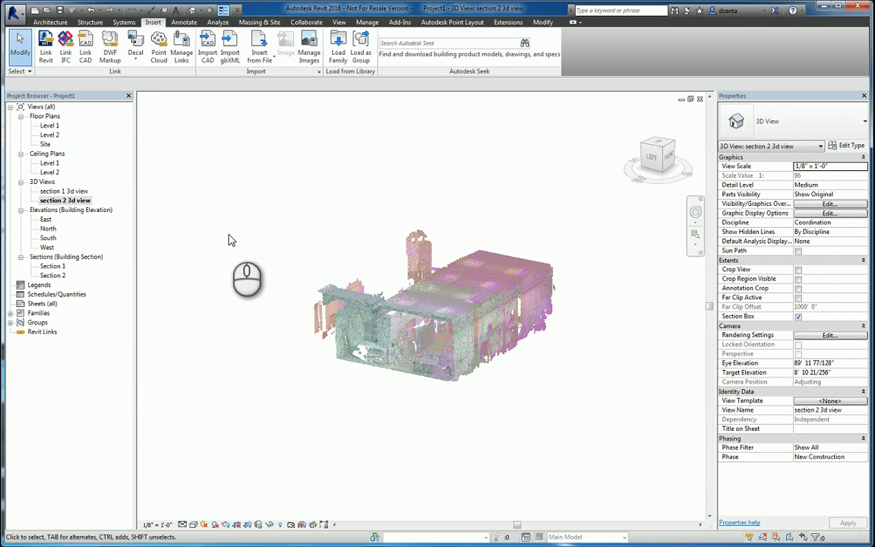
Set the Level 1 floor plan's view range to a cut plane offset of 2' 0" and a top offset of 17' 0"
double_click(50, 126)
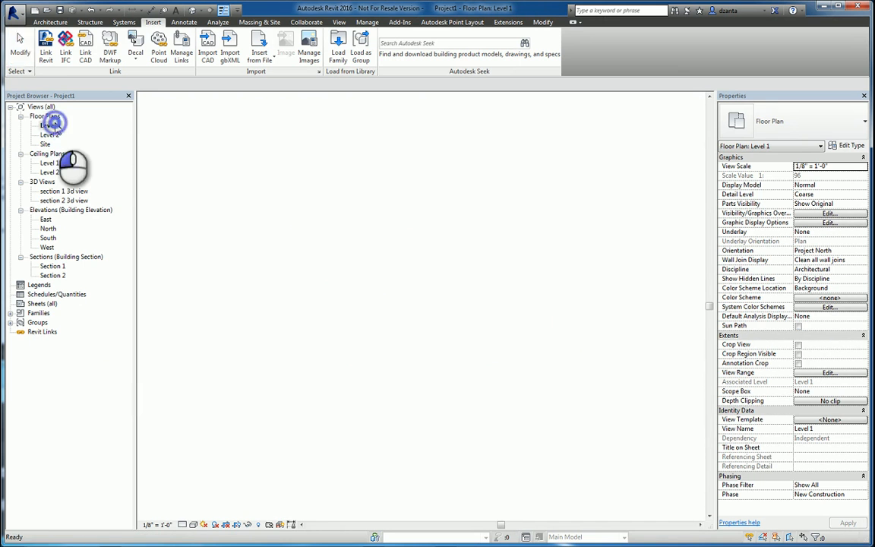
scroll(180, 270, up, 6)
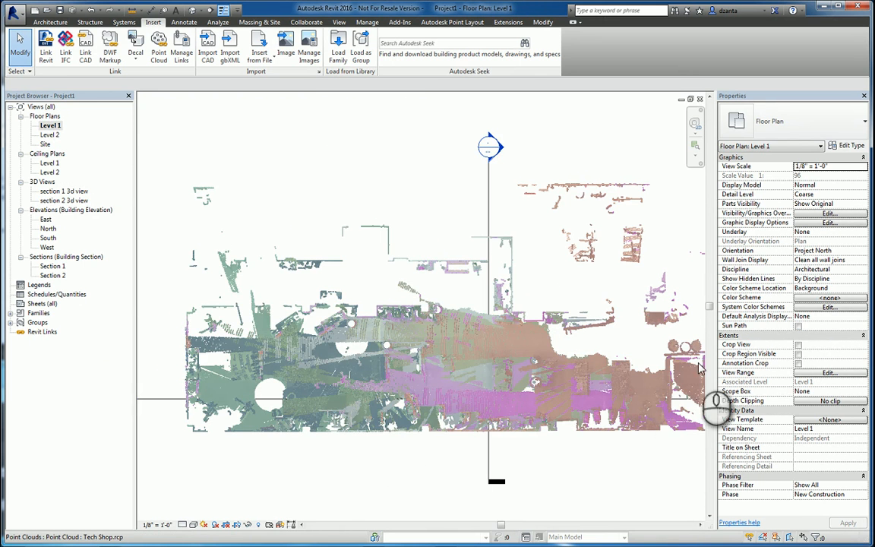
click(828, 372)
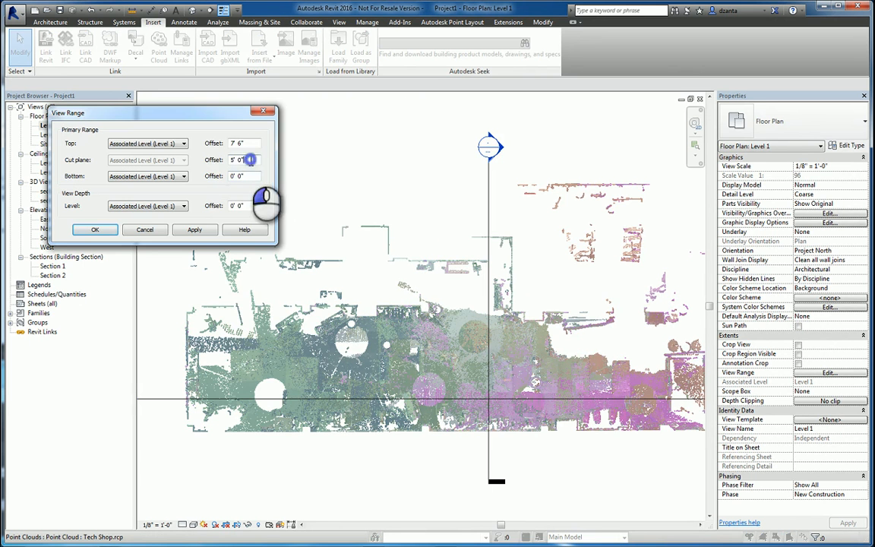
drag(250, 160, 201, 148)
click(195, 229)
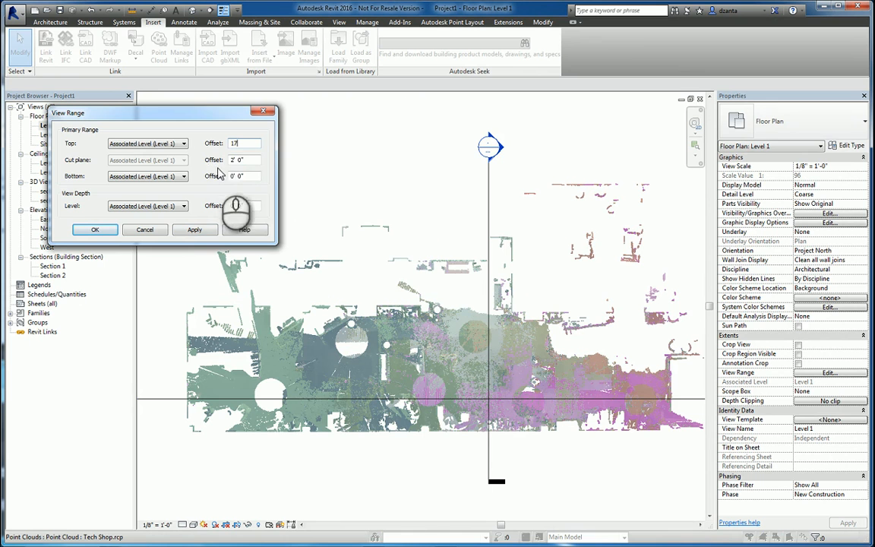
Try a bottom offset of 2' 0" in the Level 1 view range
drag(246, 184, 219, 178)
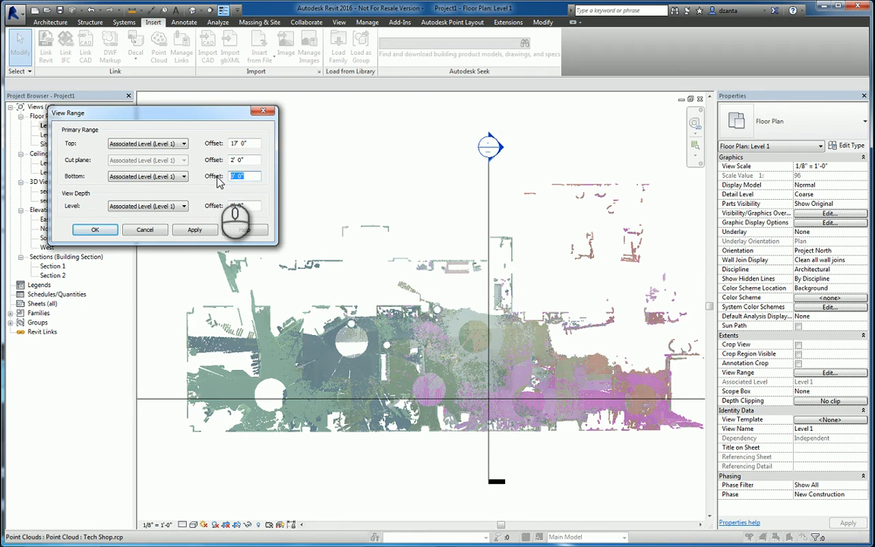
text(2)
click(194, 229)
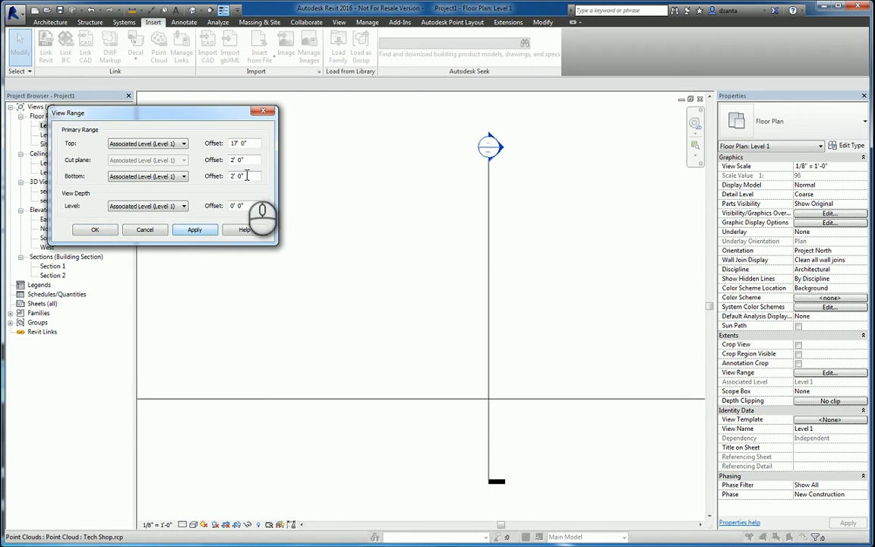
Set the bottom offset of the Level 1 view range to 0 and accept the view range
drag(247, 175, 224, 177)
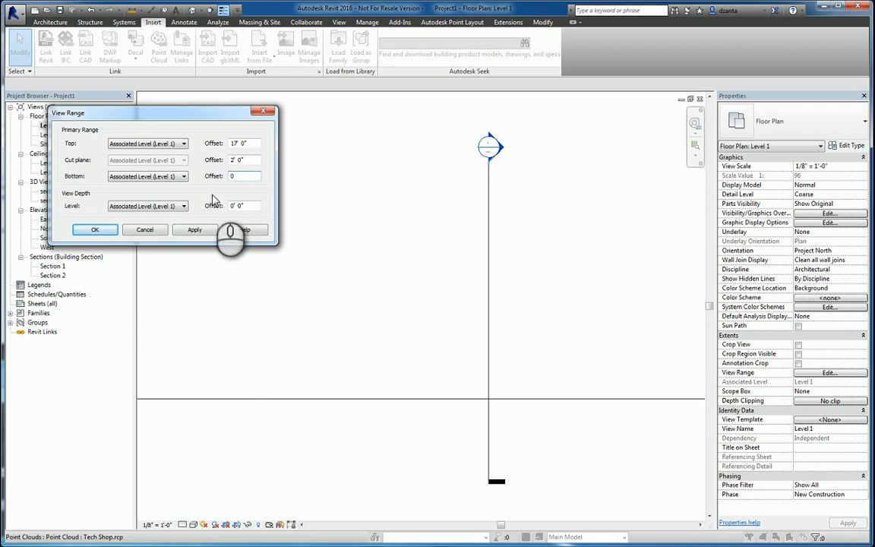
text(0)
click(194, 229)
click(104, 234)
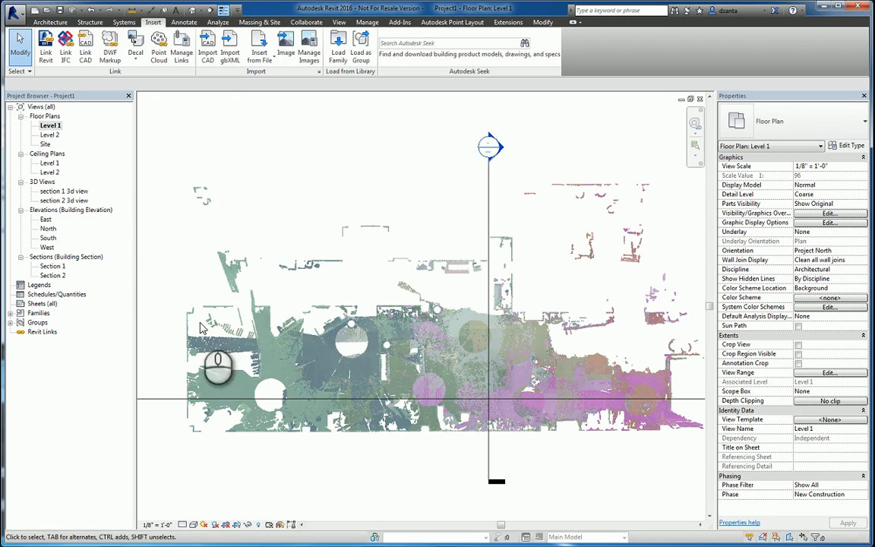
middle_drag(278, 359, 283, 366)
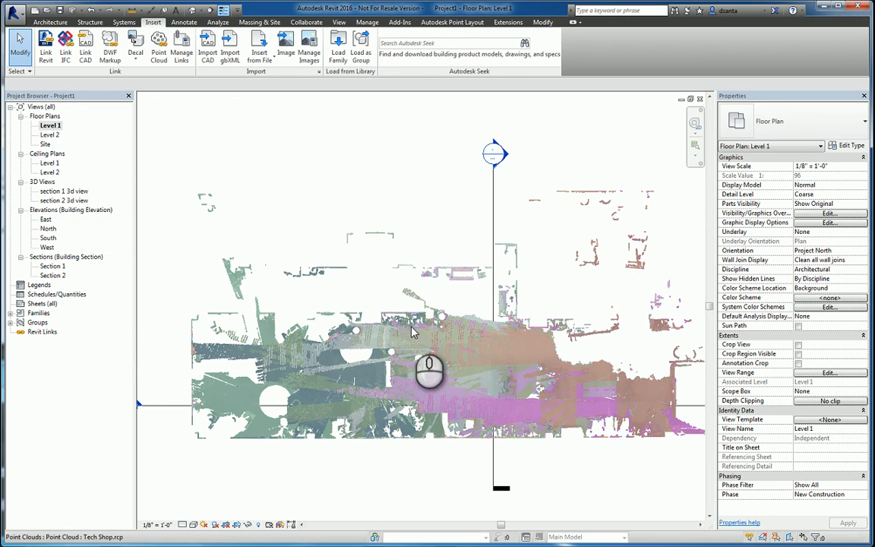
scroll(436, 325, down, 2)
middle_drag(456, 332, 432, 351)
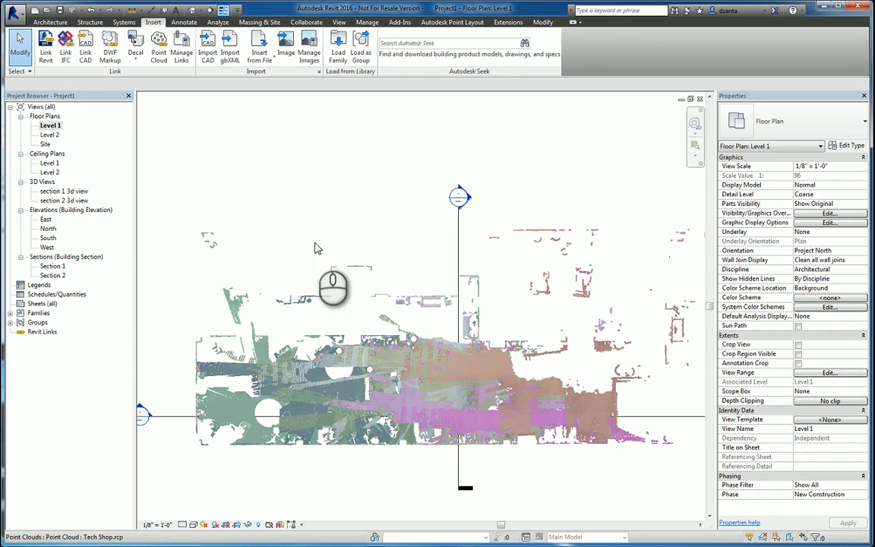
Draw a Generic - 8" wall about 106' long along the south edge of the point cloud in the Level 1 plan
scroll(265, 161, down, 3)
middle_drag(372, 235, 368, 280)
scroll(370, 276, up, 1)
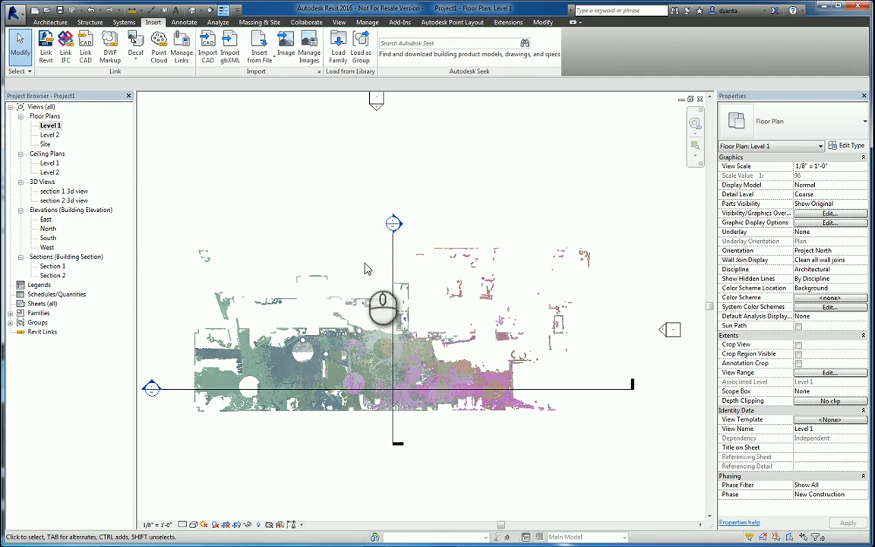
click(49, 22)
click(44, 41)
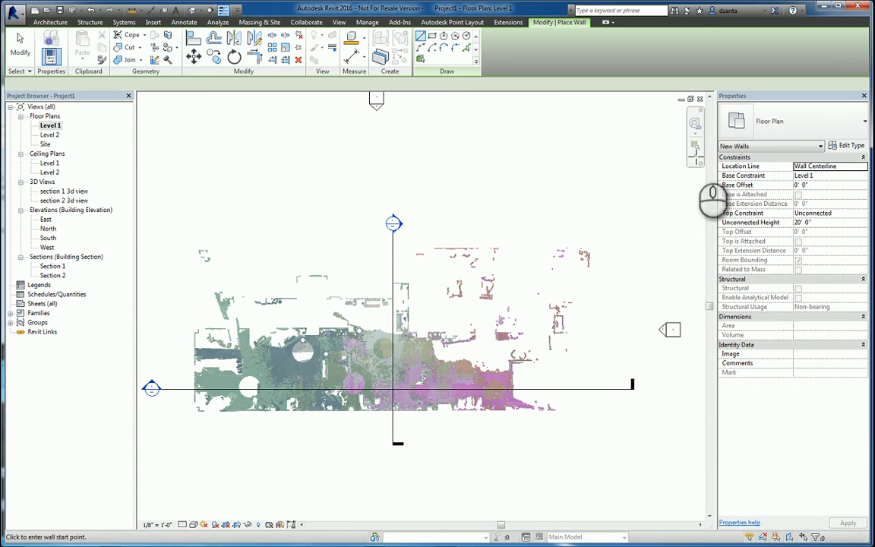
scroll(205, 392, up, 2)
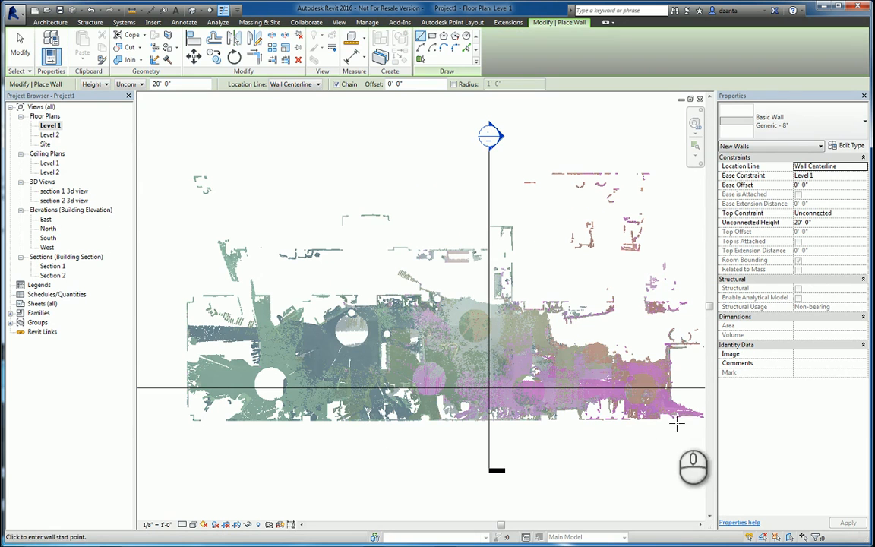
click(192, 420)
scroll(395, 417, down, 1)
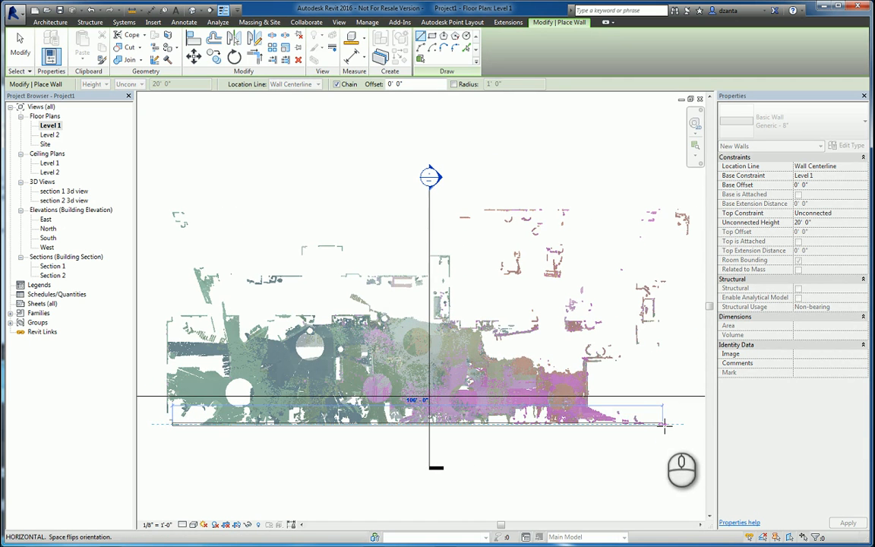
click(666, 424)
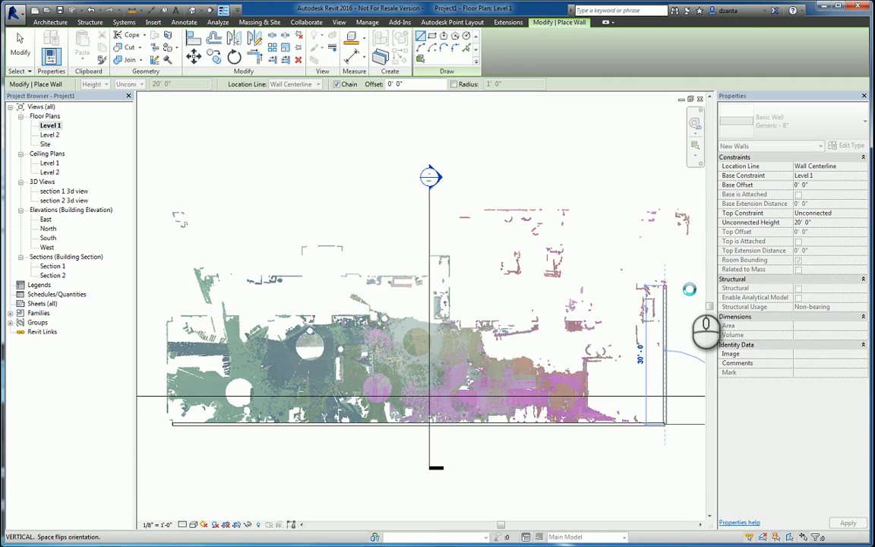
Continue the wall chain up the jogged east side, about 114' along the north edge, and down the west side of the point cloud
click(691, 287)
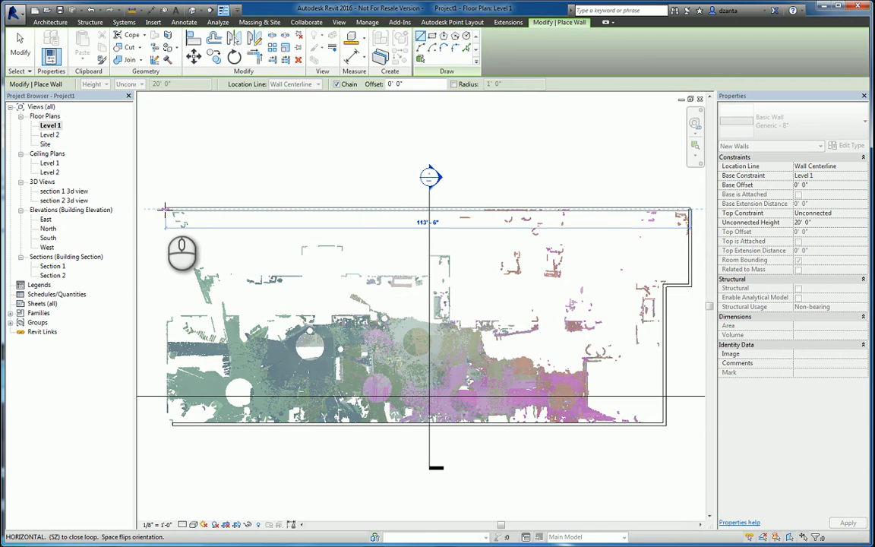
click(164, 210)
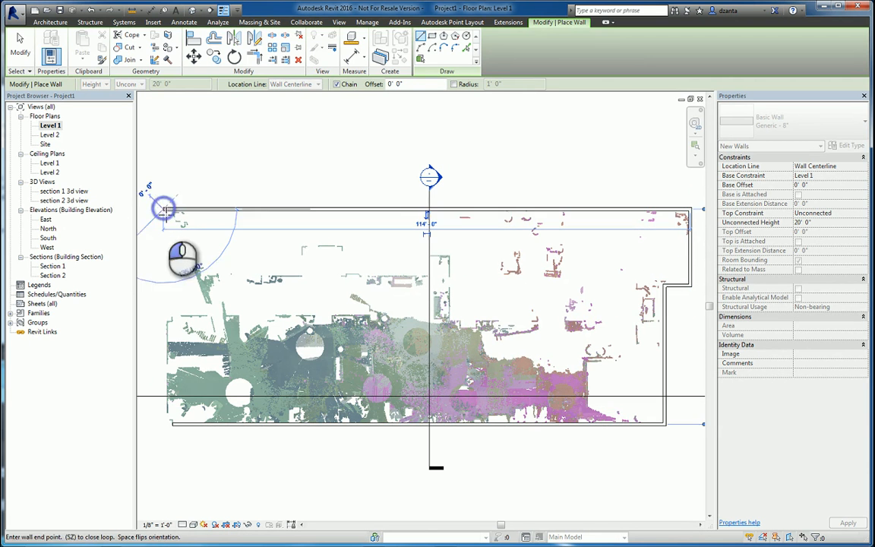
click(166, 427)
key(Escape)
key(Escape)
Draw a vertical reference plane over the scanned west wall line near the southwest corner and extend its upper end northward
scroll(164, 424, up, 4)
middle_drag(163, 417, 189, 413)
scroll(191, 397, up, 2)
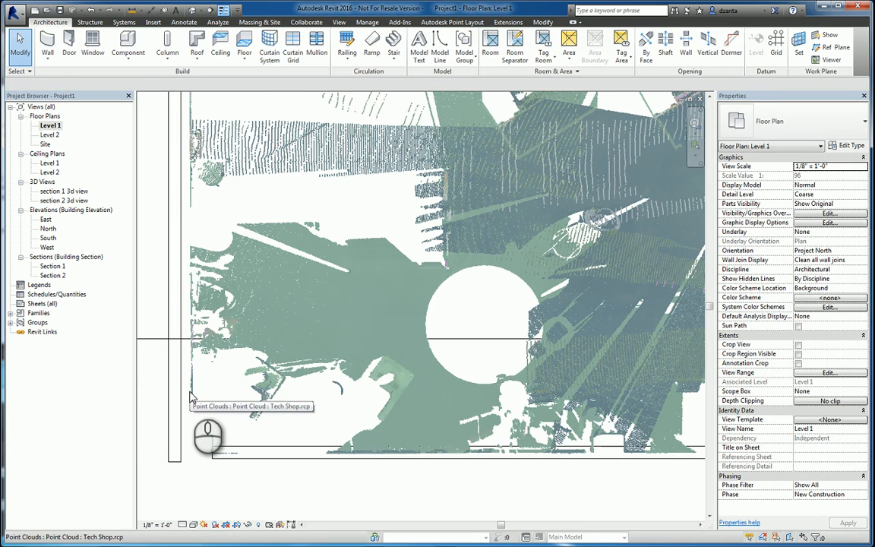
key(l)
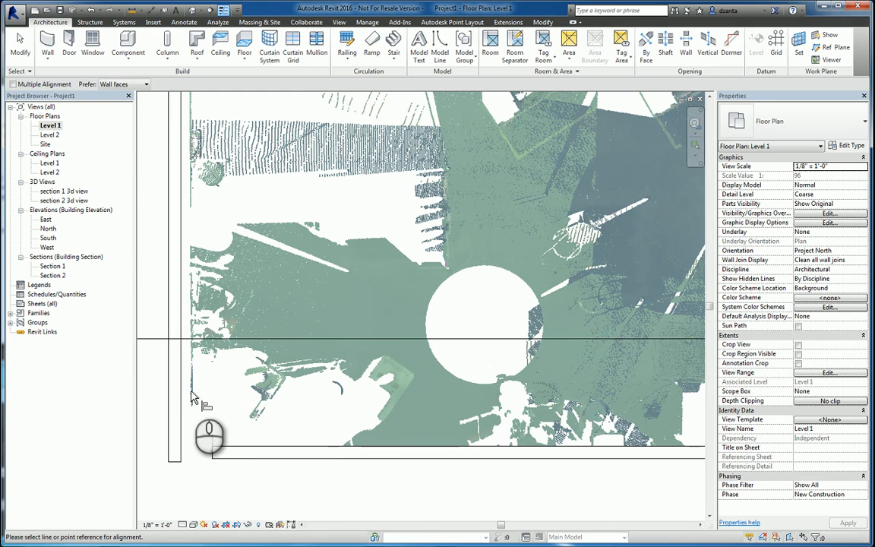
key(r)
key(p)
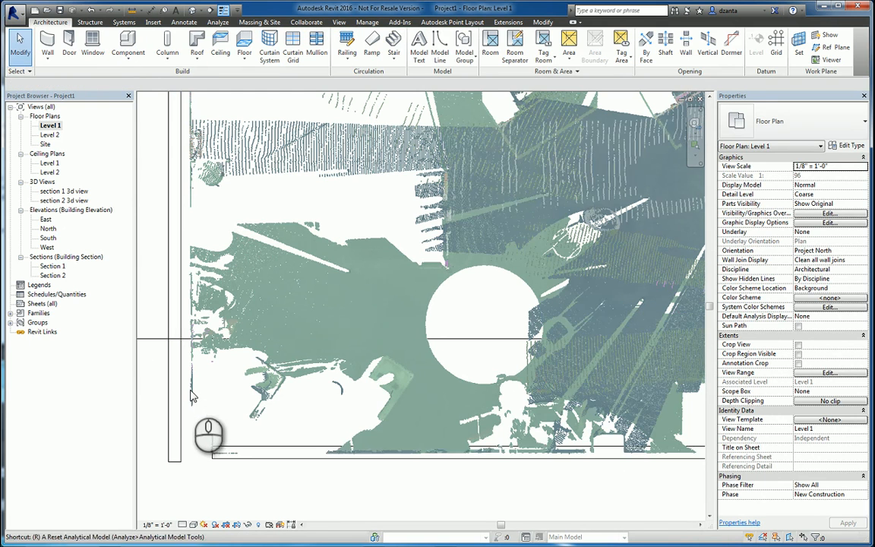
click(191, 402)
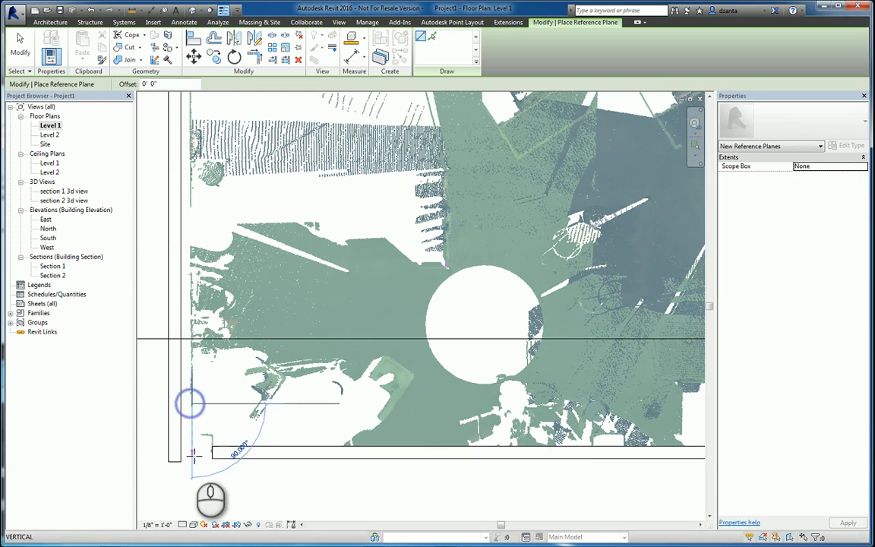
scroll(193, 471, down, 2)
click(191, 499)
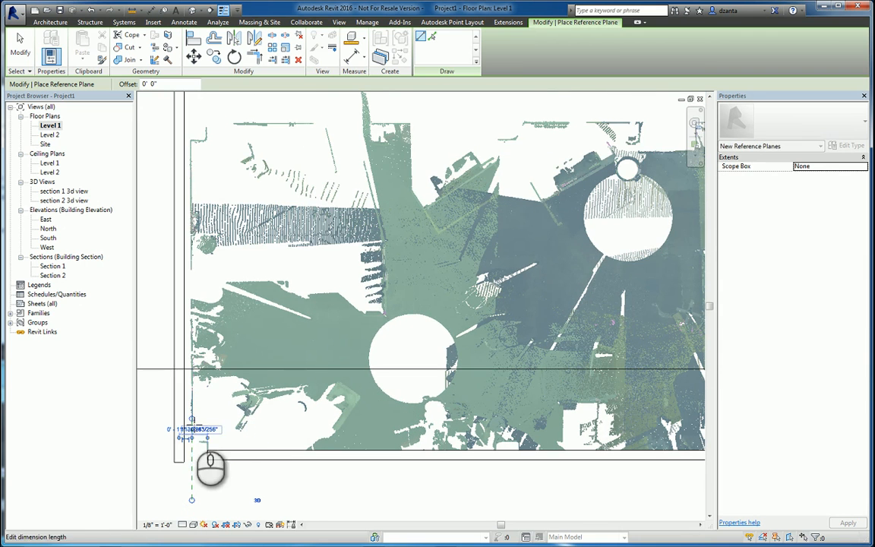
drag(202, 126, 193, 107)
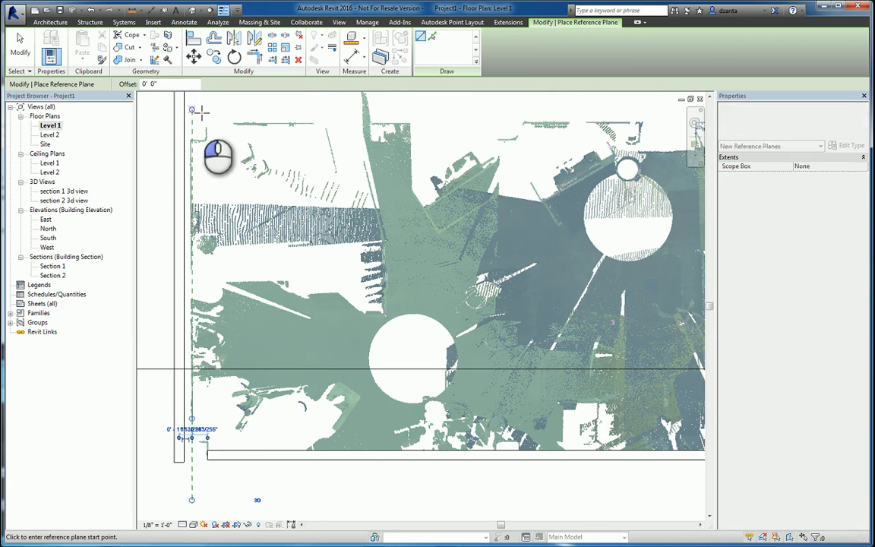
Align the west wall's interior face to the reference plane, followed by its exterior face
scroll(227, 382, down, 1)
key(l)
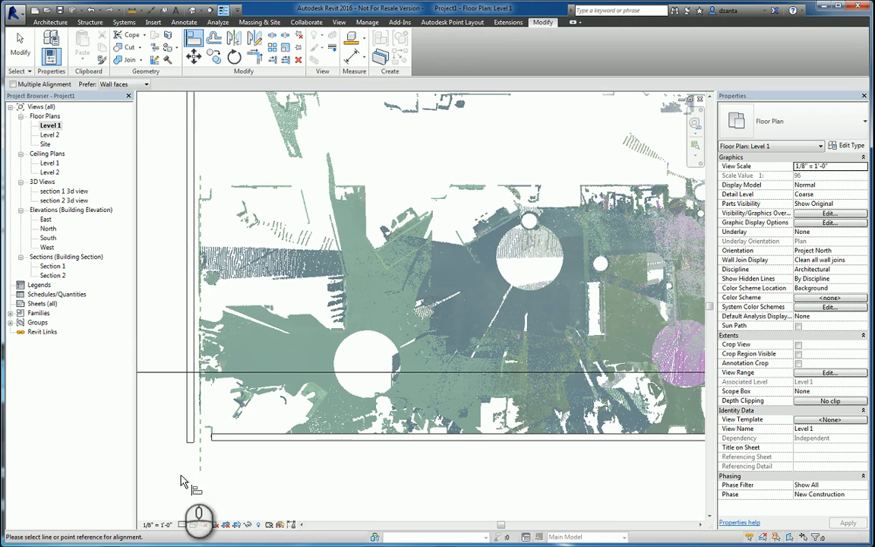
click(201, 458)
click(192, 430)
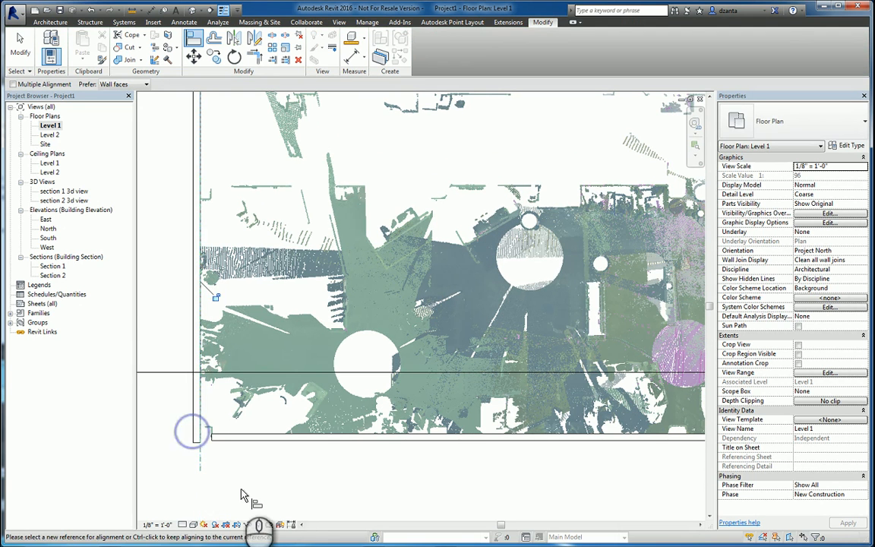
click(201, 457)
click(192, 422)
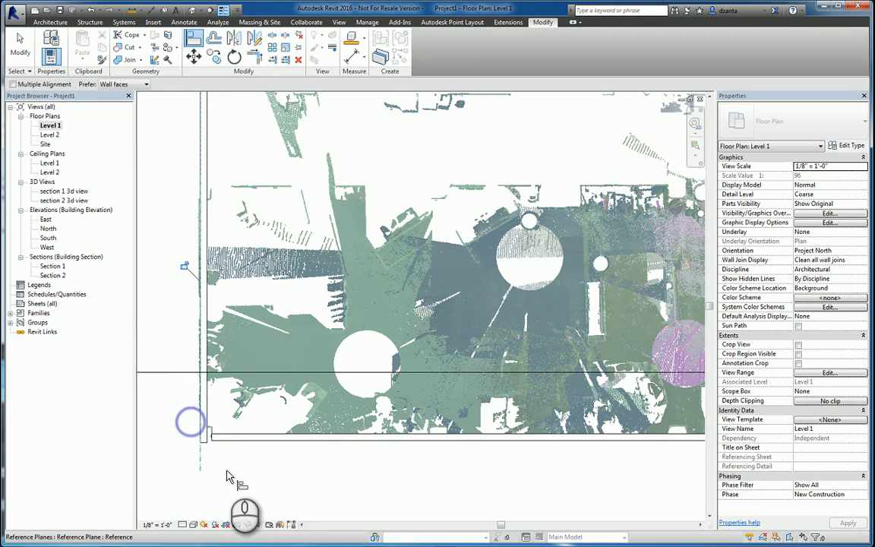
Delete the reference plane along the west wall
key(Escape)
click(201, 459)
key(Delete)
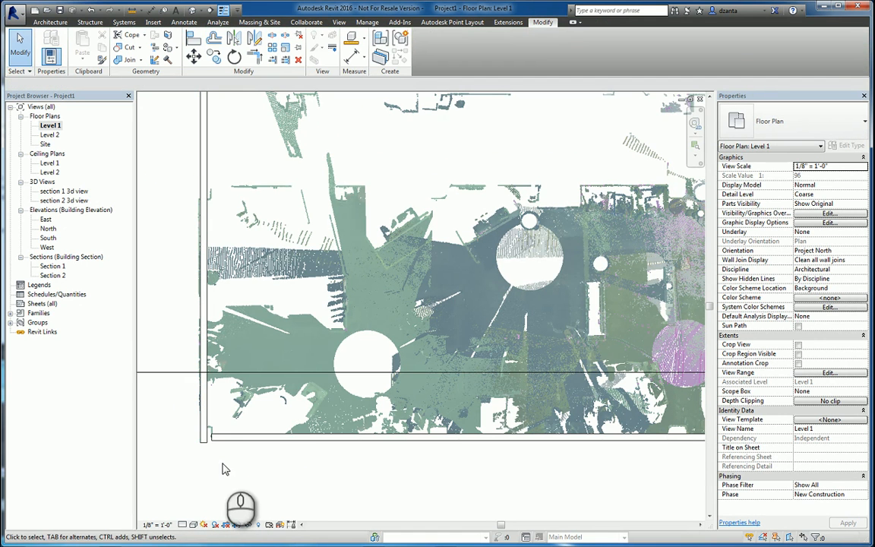
Trim the south and west walls to a closed corner
key(r)
click(238, 437)
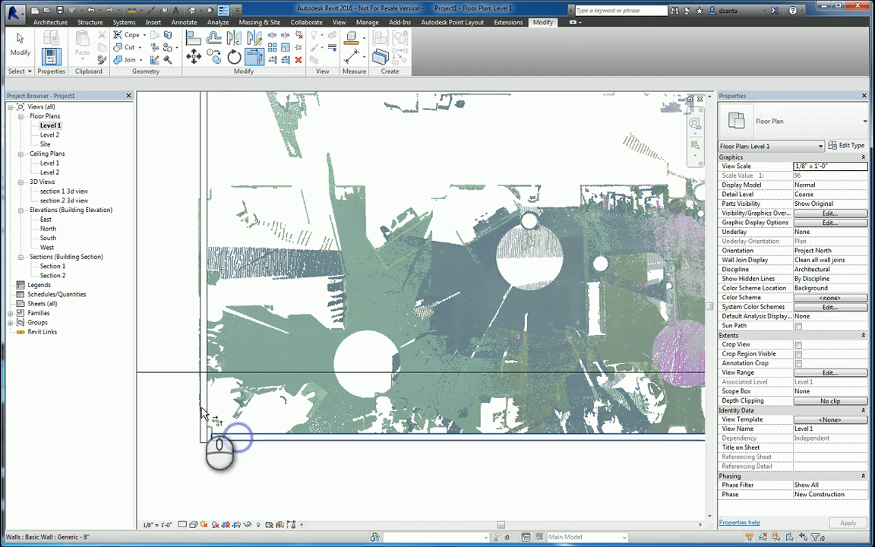
click(201, 407)
middle_drag(229, 376, 235, 529)
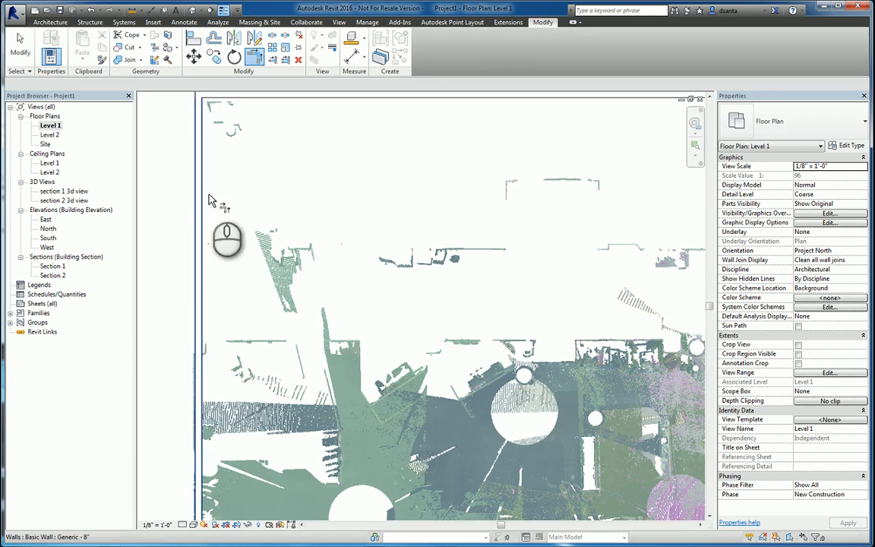
scroll(227, 215, down, 1)
key(Escape)
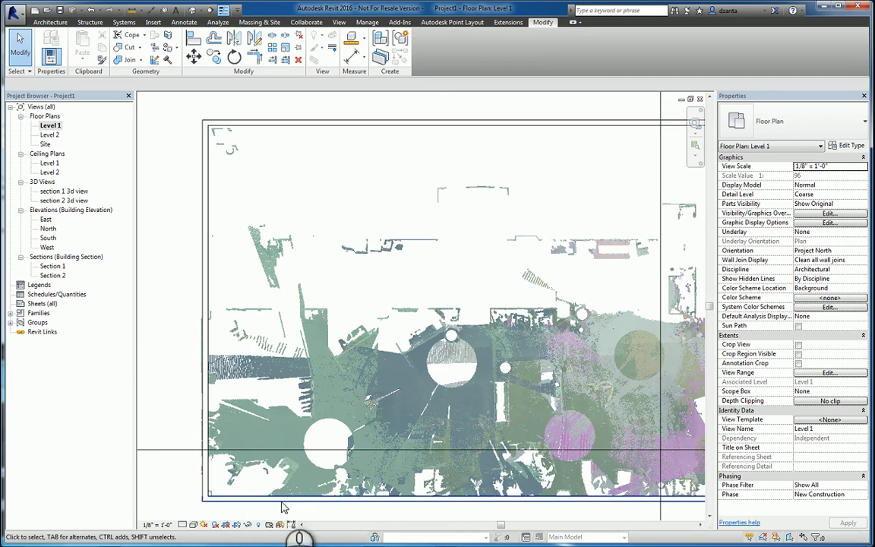
Place 24" x 24" rectangular architectural columns at the building's southwest inside corner and along the south wall, matching the scan
middle_drag(329, 480, 261, 471)
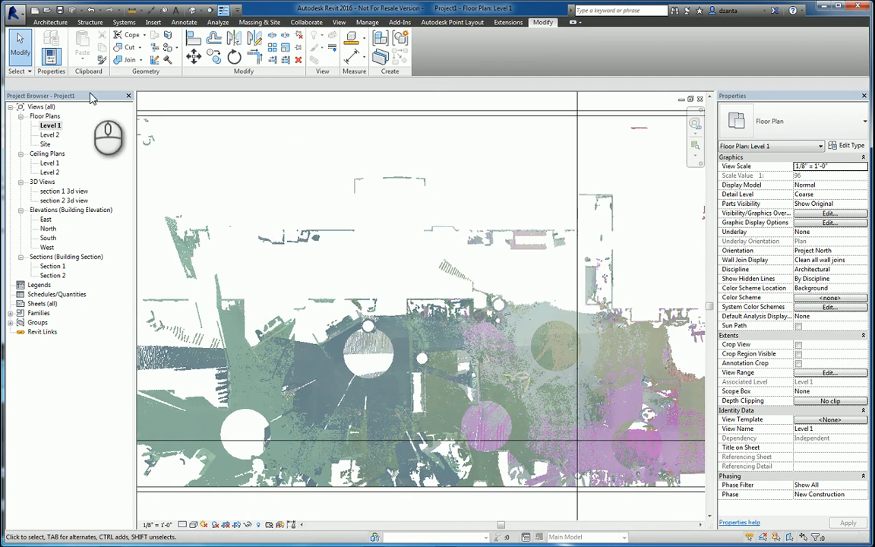
click(65, 23)
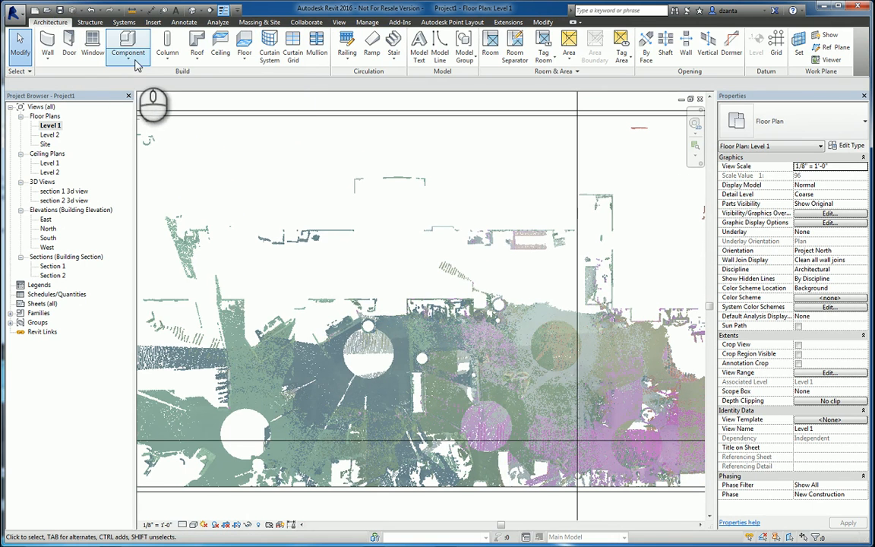
click(166, 60)
click(175, 98)
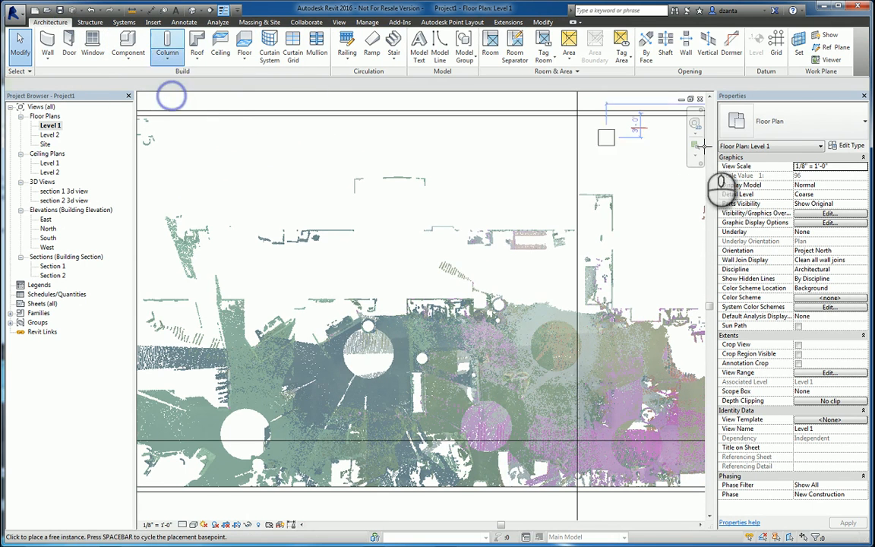
click(787, 121)
click(787, 121)
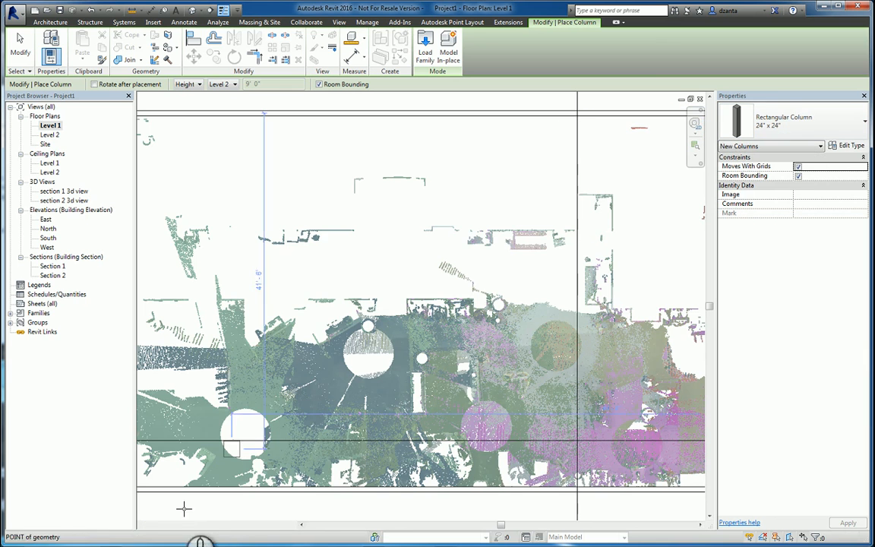
middle_drag(325, 509, 448, 463)
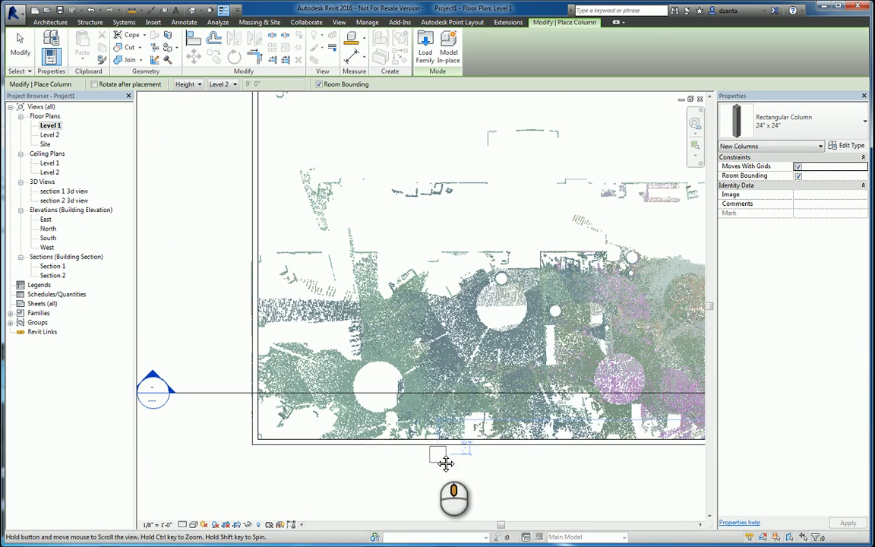
click(263, 434)
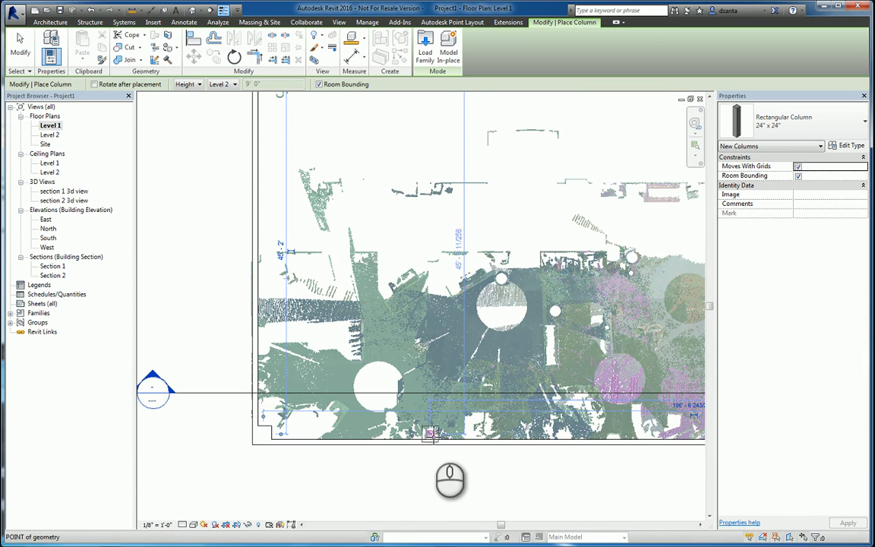
click(432, 434)
Place three more 24" x 24" columns along the scanned interior wall line, one at the west wall and two farther east
middle_drag(448, 451, 432, 546)
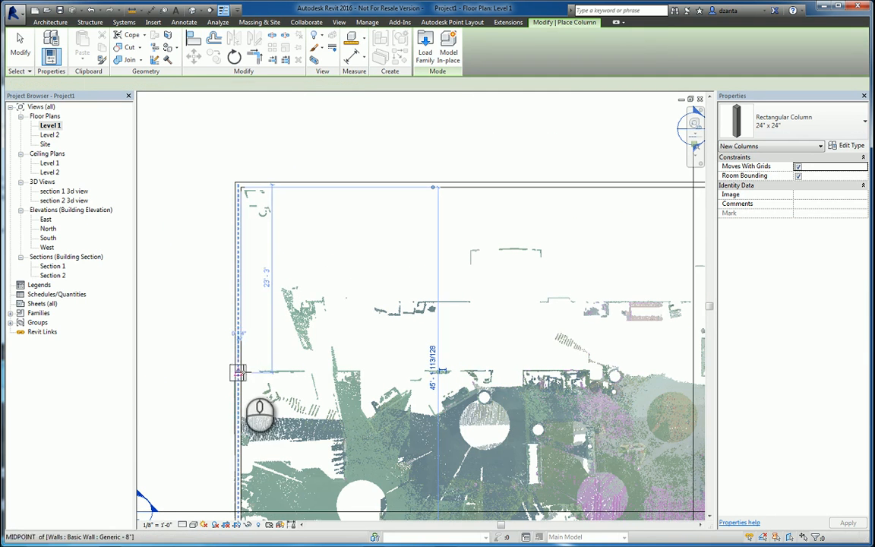
click(245, 378)
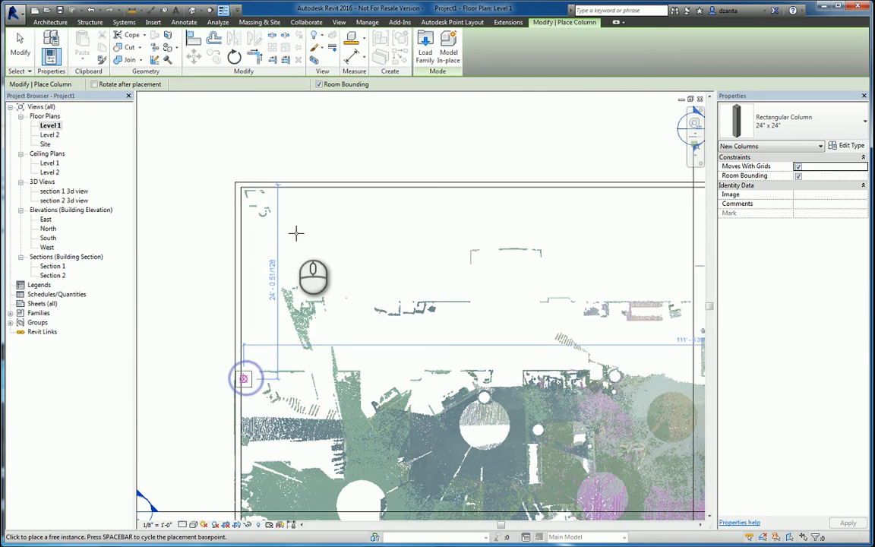
click(415, 374)
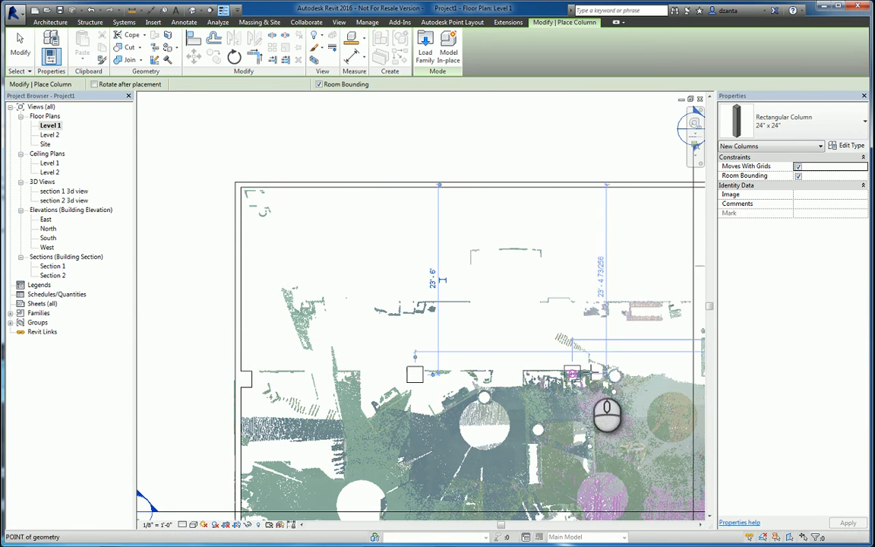
click(597, 371)
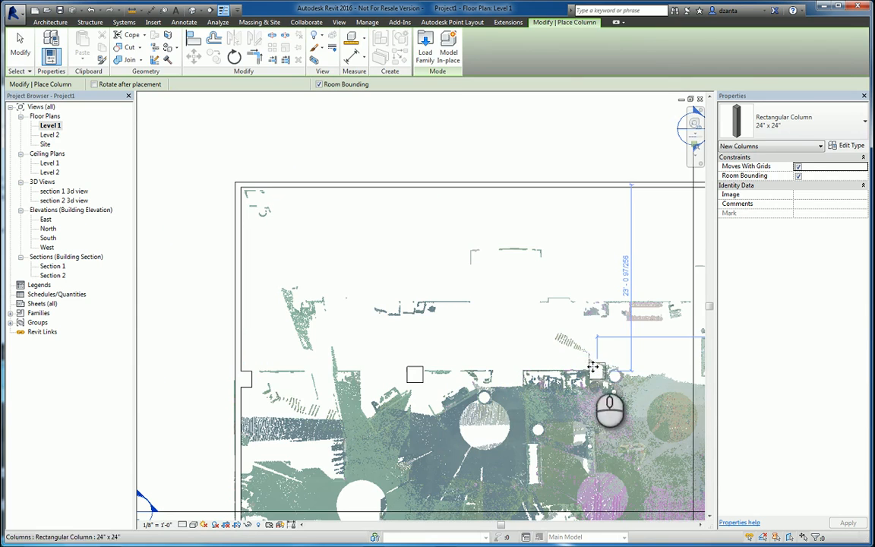
key(Escape)
Start an architectural wall of type Interior - 4 7/8" Partition (1-hr) with its location line set to Finish Face: Exterior
scroll(219, 284, down, 1)
scroll(339, 353, down, 1)
middle_drag(364, 372, 322, 310)
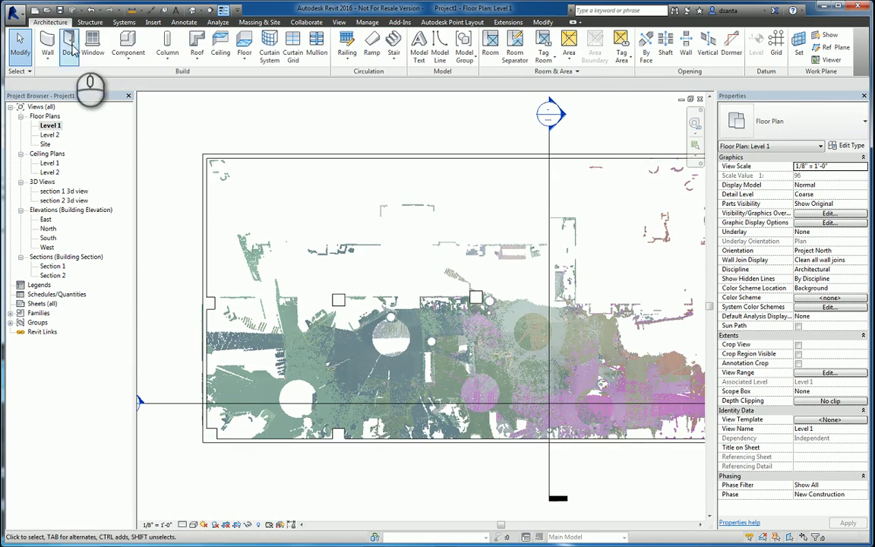
click(51, 47)
click(790, 121)
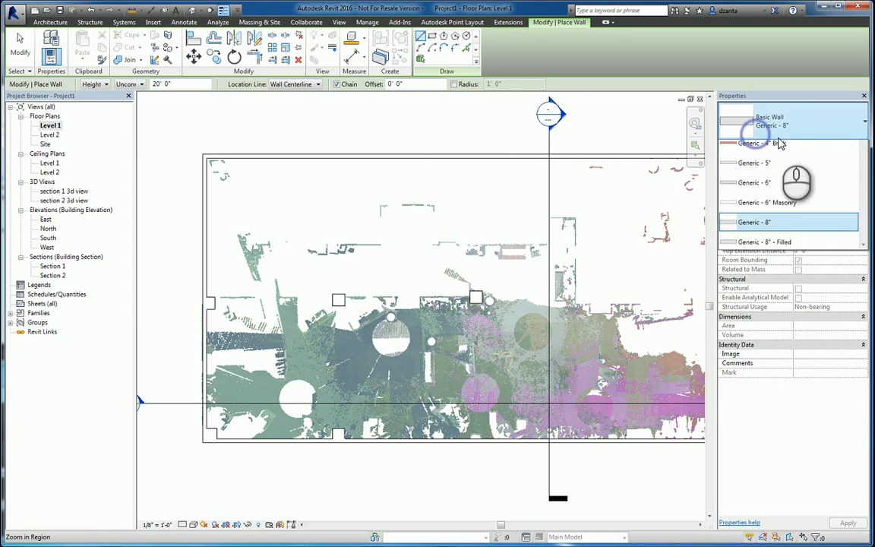
scroll(856, 302, up, 2)
scroll(858, 308, down, 5)
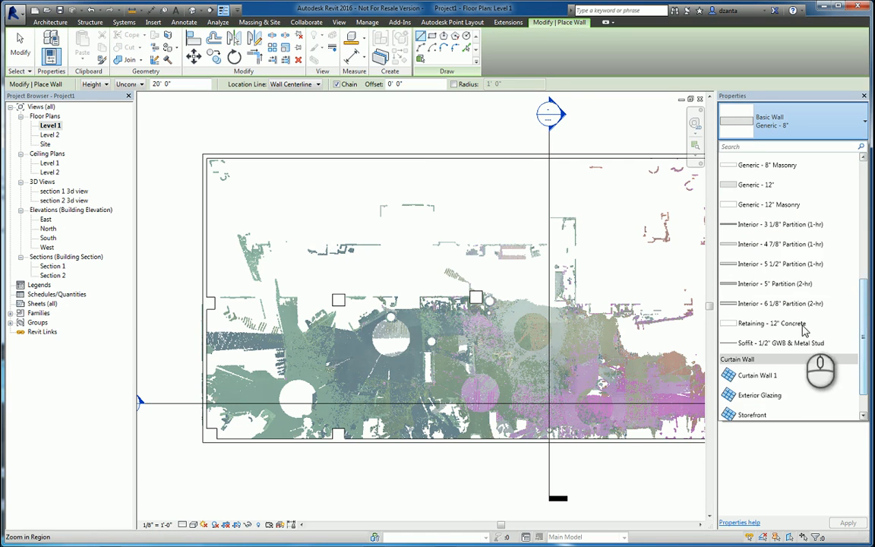
click(782, 244)
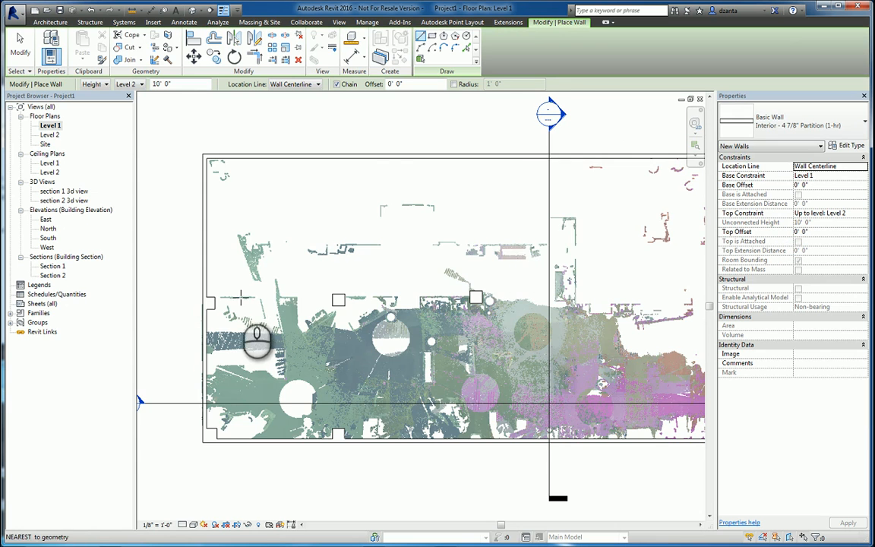
scroll(242, 298, up, 3)
click(296, 84)
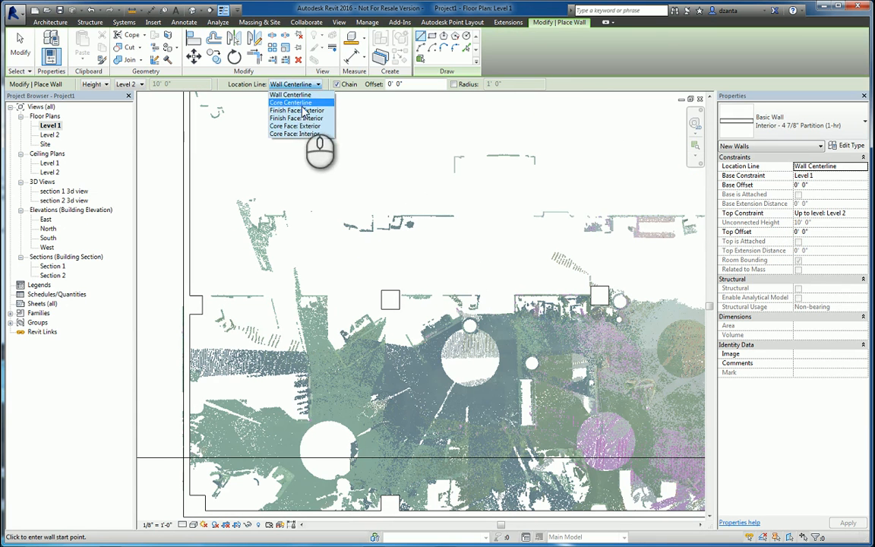
click(303, 111)
Draw two partition walls between the three columns along the scanned interior wall line, about 19'-3" and 20'-6" long
click(201, 296)
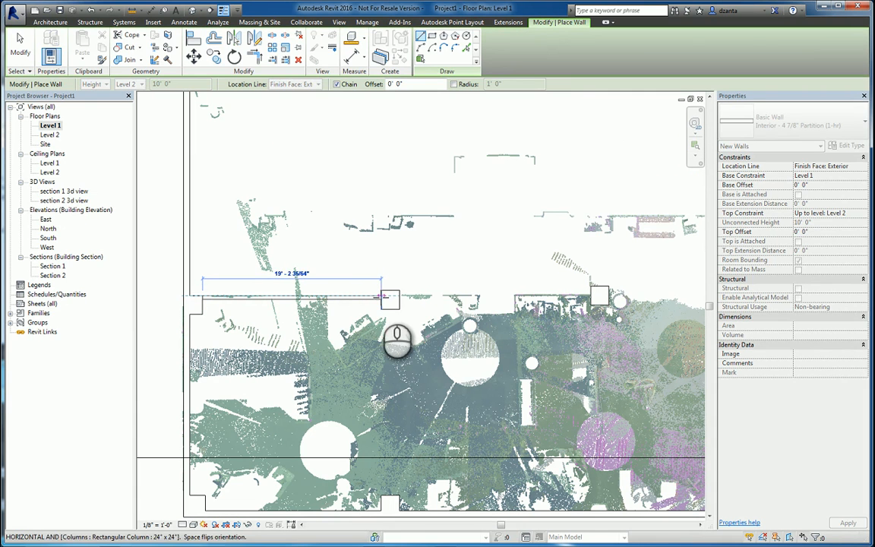
click(381, 296)
click(401, 296)
key(Escape)
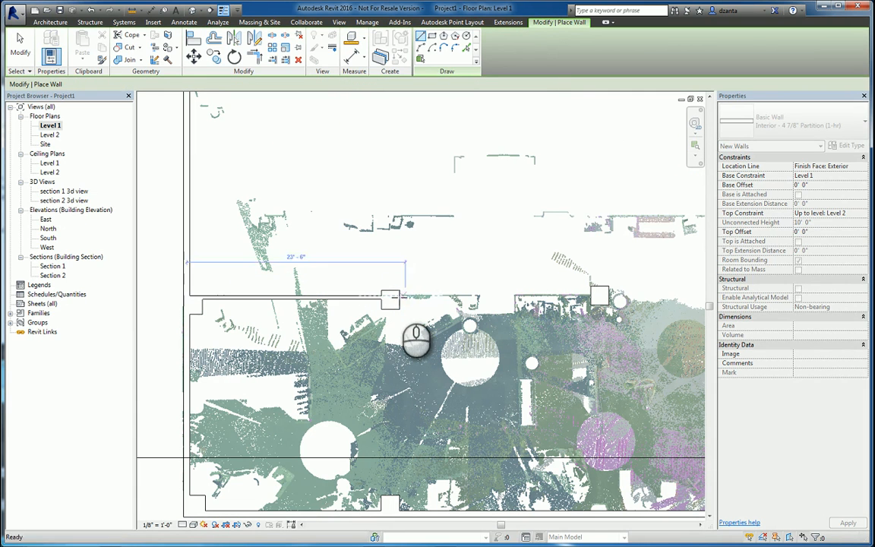
click(416, 339)
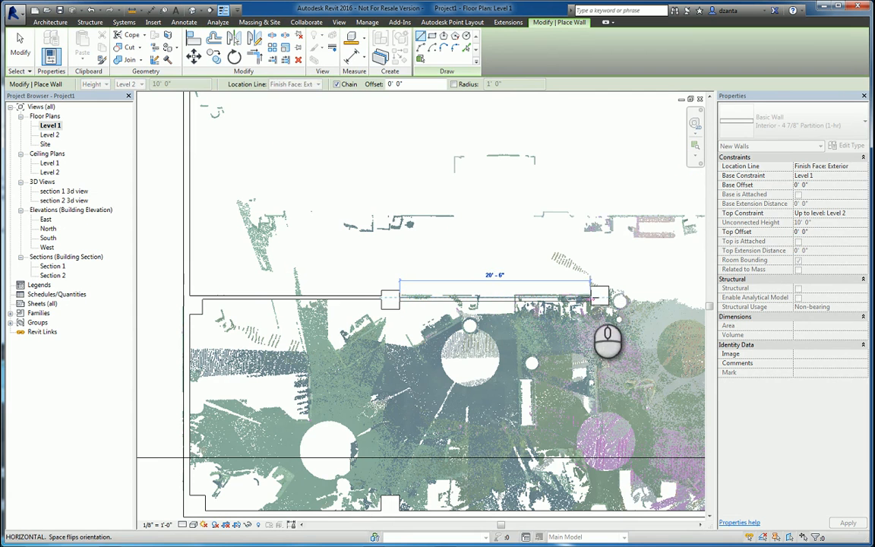
click(590, 297)
Draw a perpendicular partition wall about 22' long from the easternmost column down to the south exterior wall
middle_drag(574, 332, 489, 244)
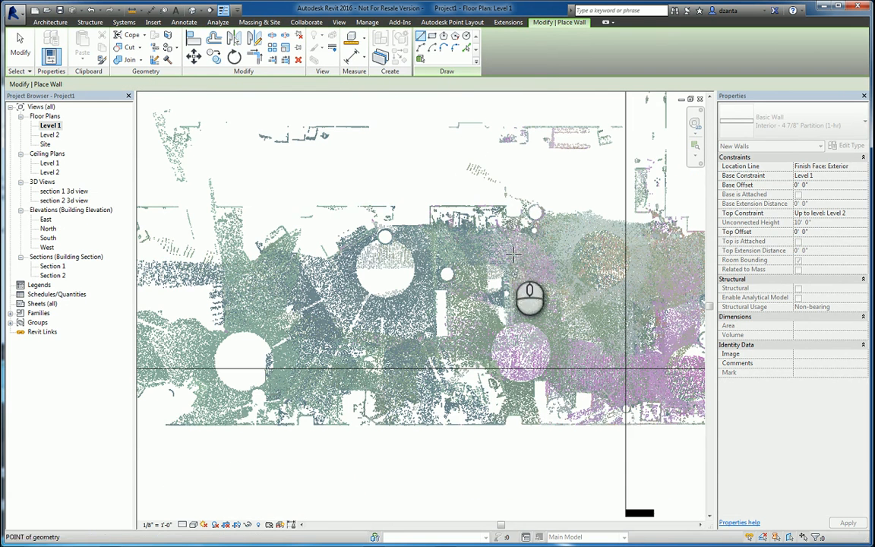
click(523, 215)
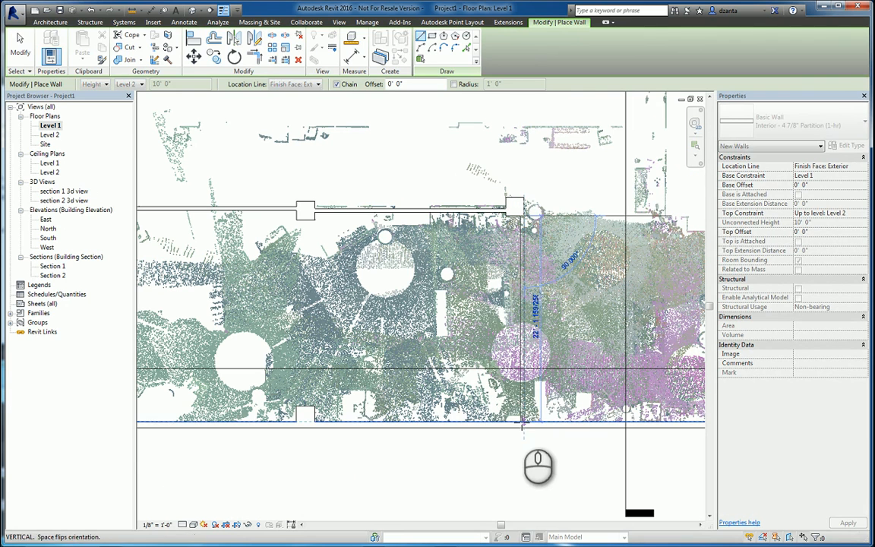
key(Escape)
key(Escape)
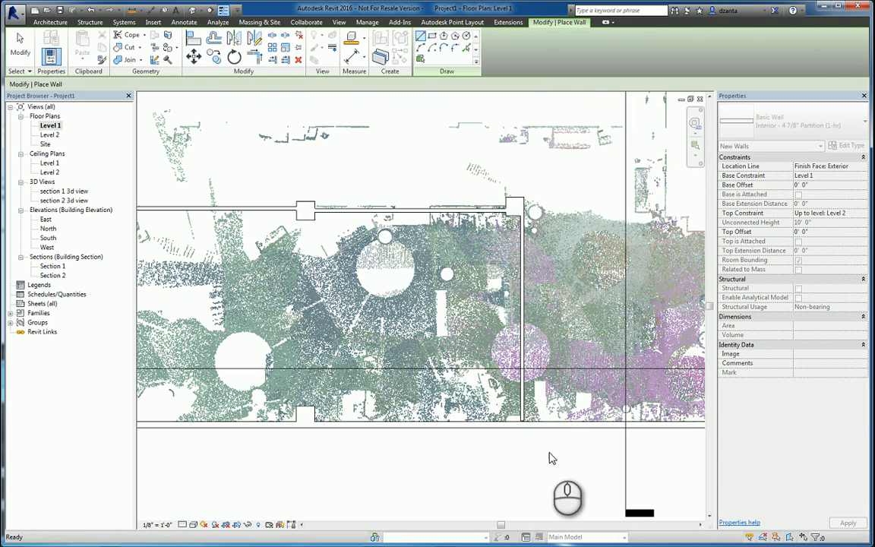
Open the default 3D view, hide the Tech Shop point cloud element there, and inspect the new columns and partitions from the other side
click(176, 9)
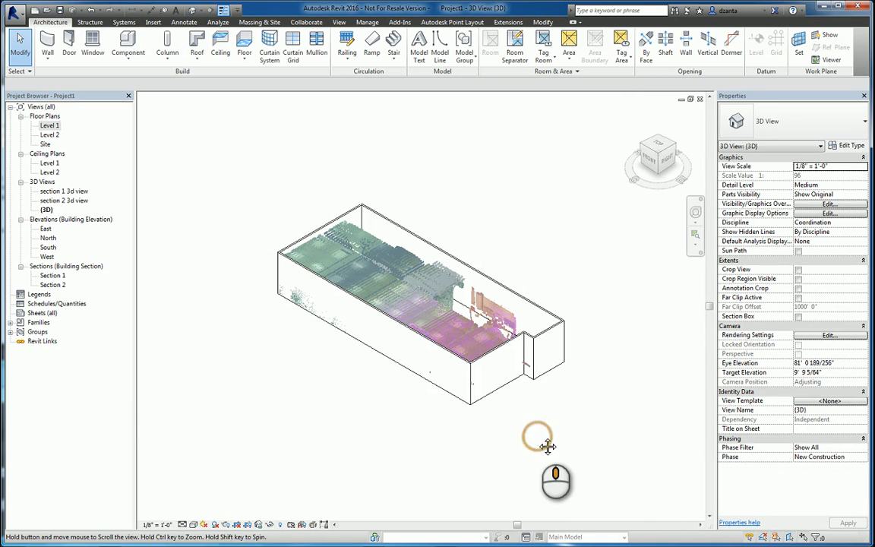
shift+middle_drag(547, 446, 523, 429)
scroll(375, 213, up, 1)
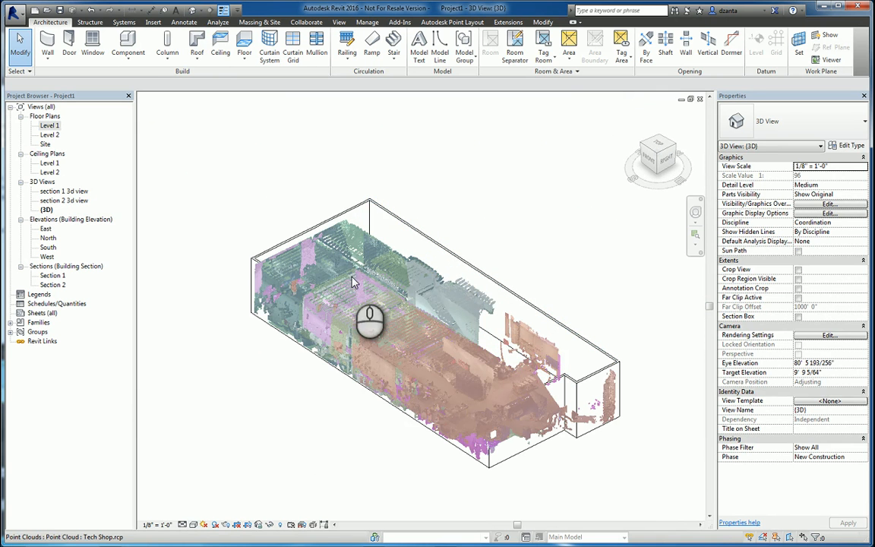
click(354, 282)
right_click(353, 280)
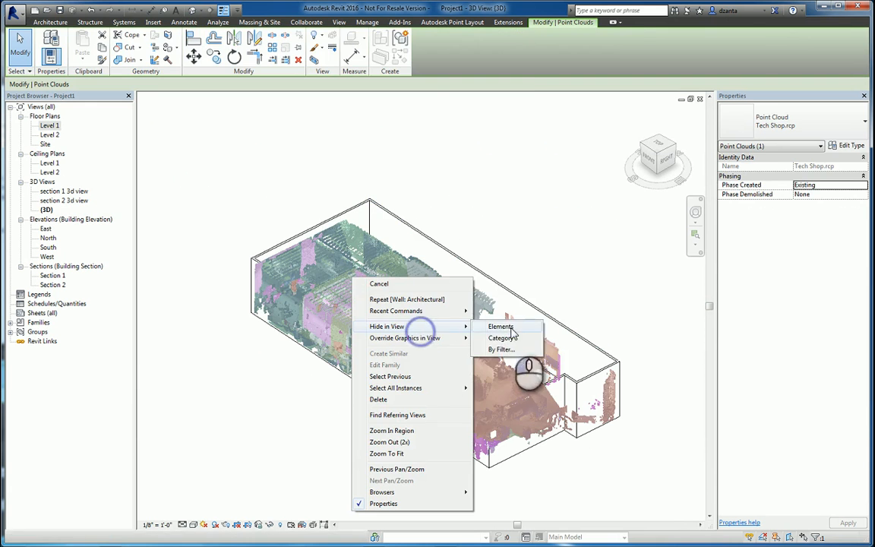
click(501, 327)
shift+middle_drag(570, 338, 388, 335)
scroll(475, 310, up, 3)
shift+middle_drag(493, 333, 476, 319)
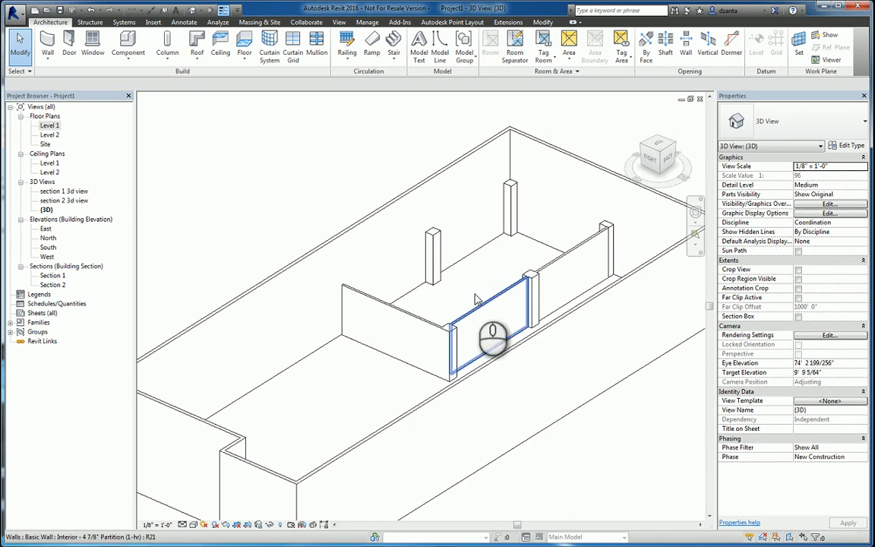
Return to the Level 1 floor plan and review the type properties of the western partition wall without changing them
double_click(50, 126)
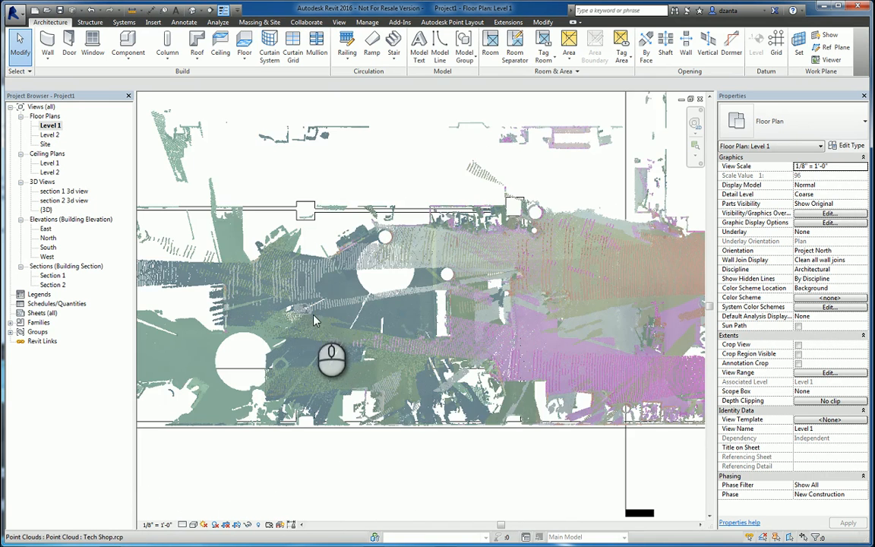
scroll(349, 339, down, 3)
middle_drag(354, 332, 515, 376)
scroll(273, 237, up, 2)
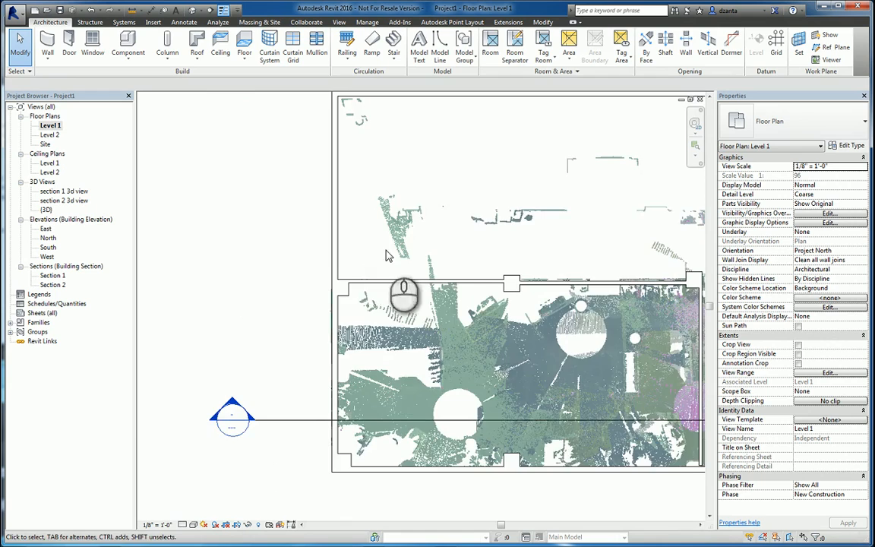
middle_drag(401, 253, 311, 275)
scroll(312, 275, up, 3)
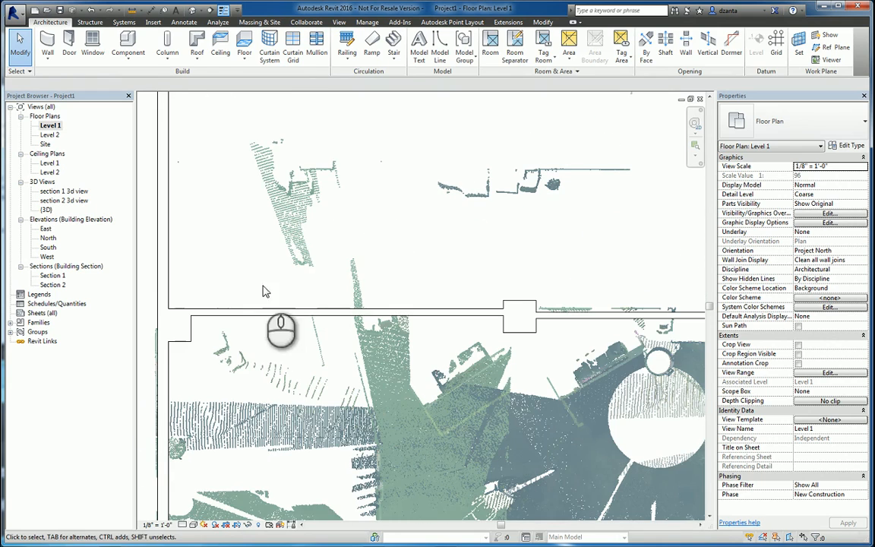
click(266, 313)
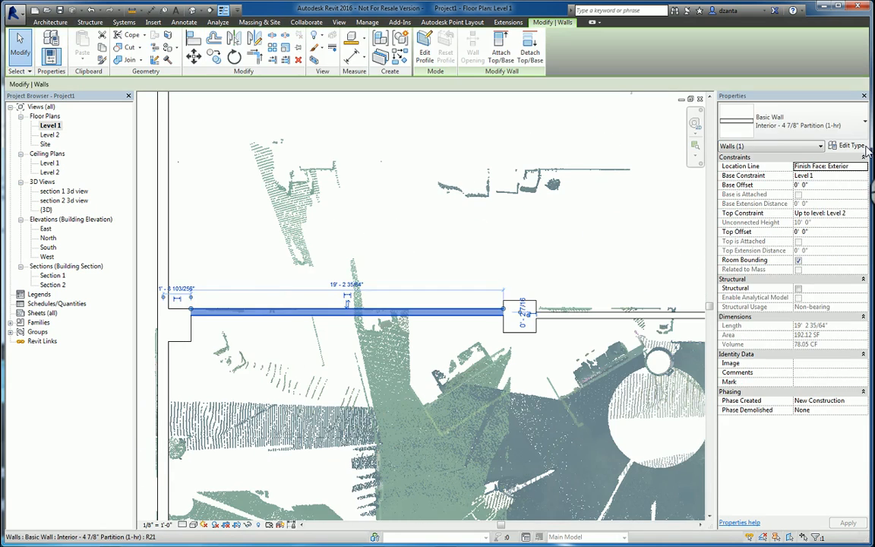
click(864, 147)
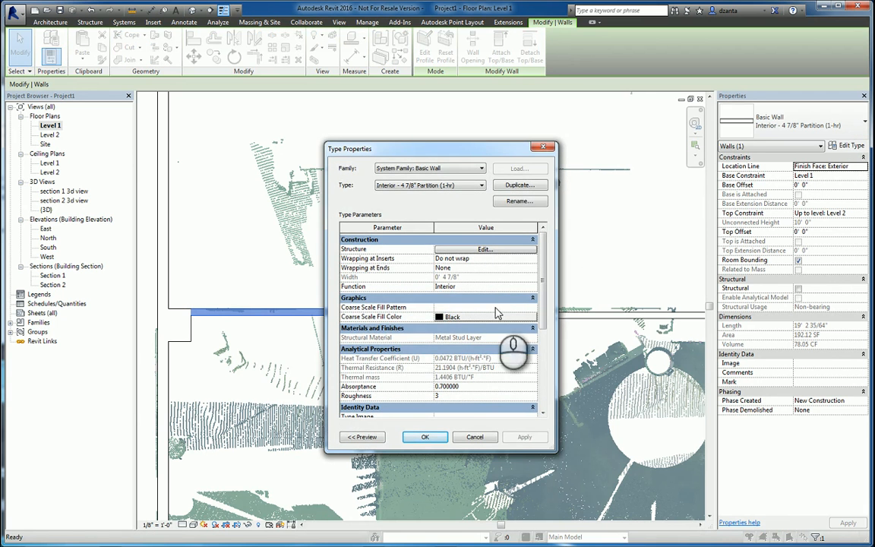
click(474, 436)
click(319, 163)
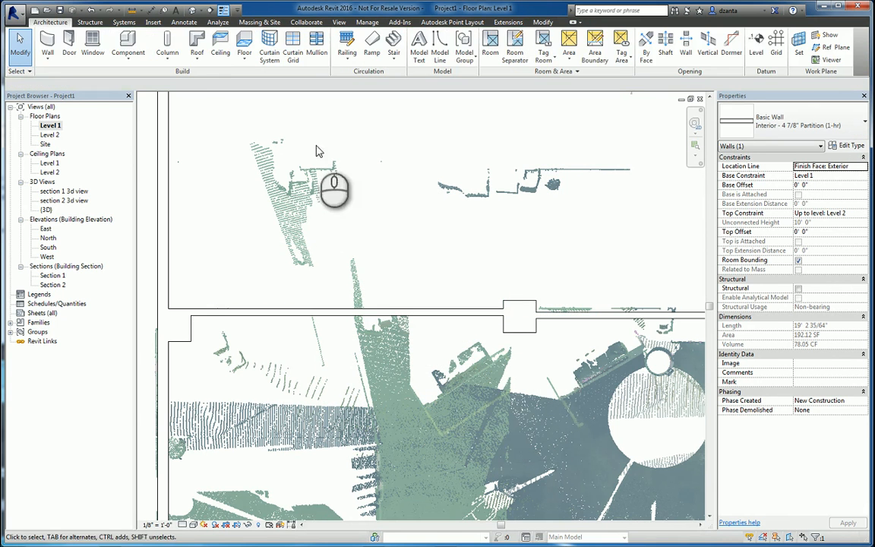
Draw a Storefront curtain wall with an unconnected height of 5' 0", about 17'-7" long, inside the western partition wall
click(47, 41)
click(772, 120)
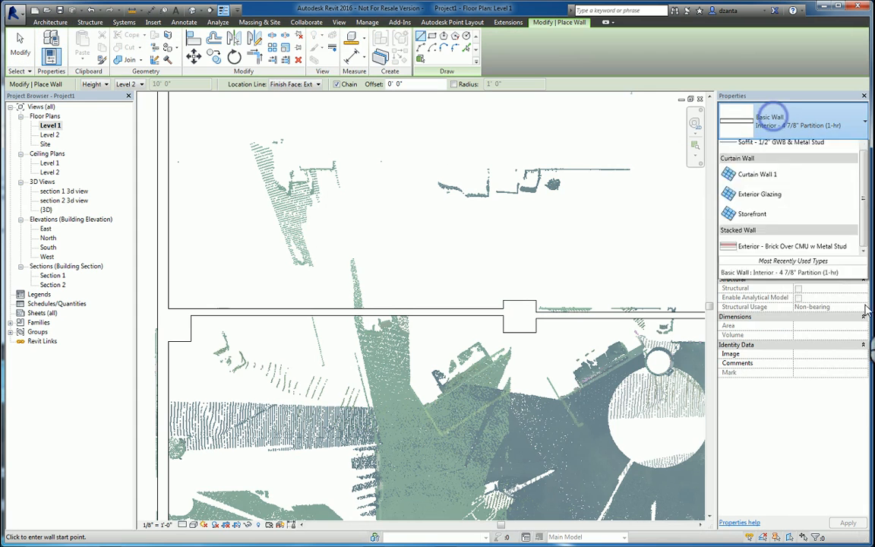
click(782, 355)
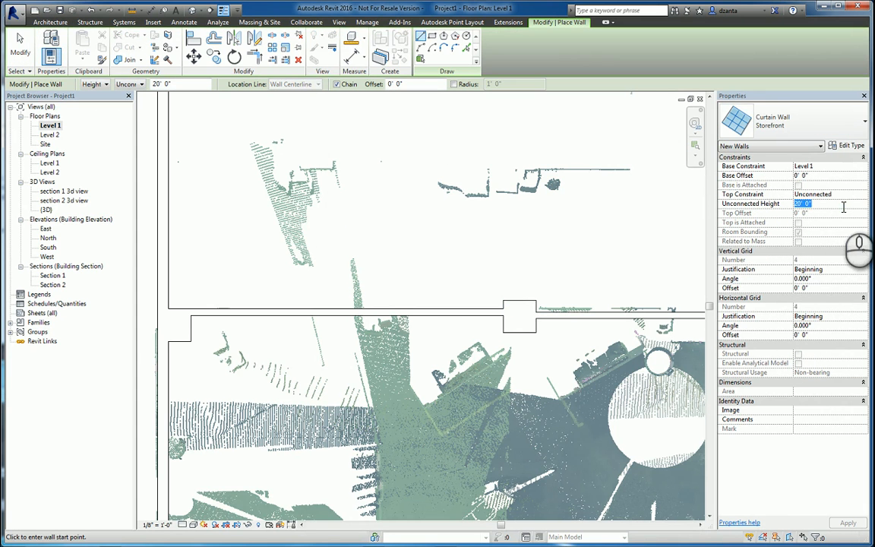
click(205, 313)
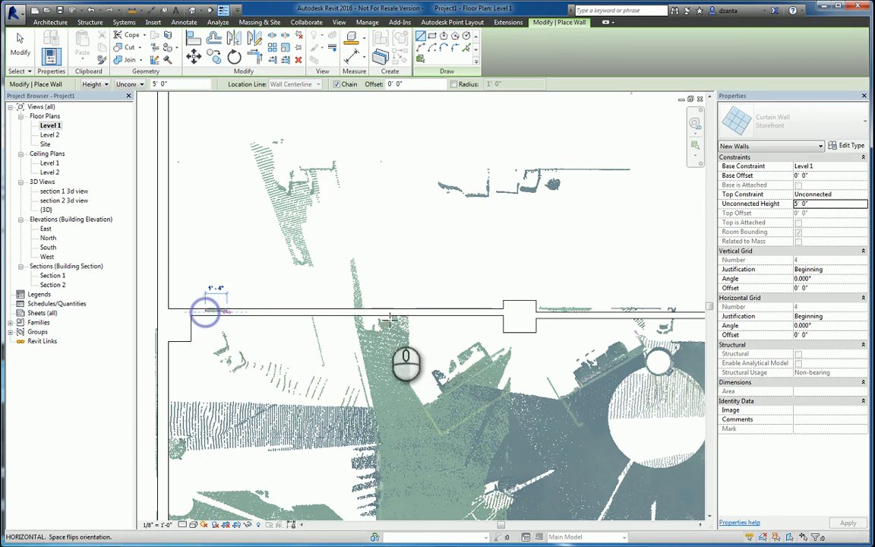
click(491, 311)
key(Escape)
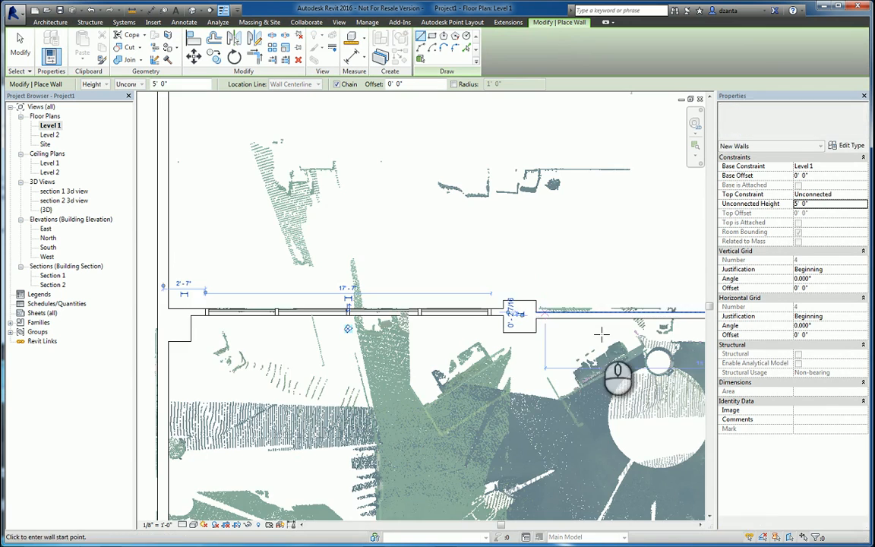
Draw a second 5' 0" high Storefront curtain wall, about 19'-2" long, inside the partition between the middle and east columns
middle_drag(597, 332, 401, 327)
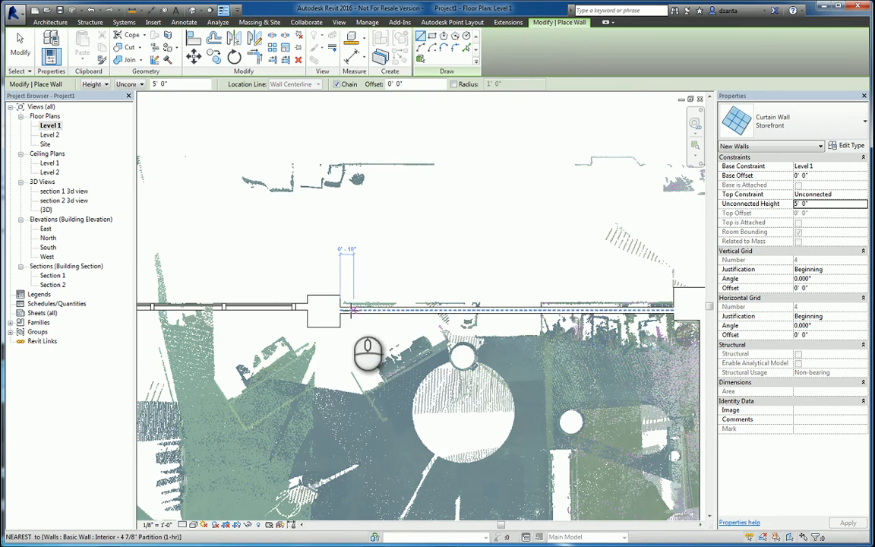
click(349, 308)
click(661, 310)
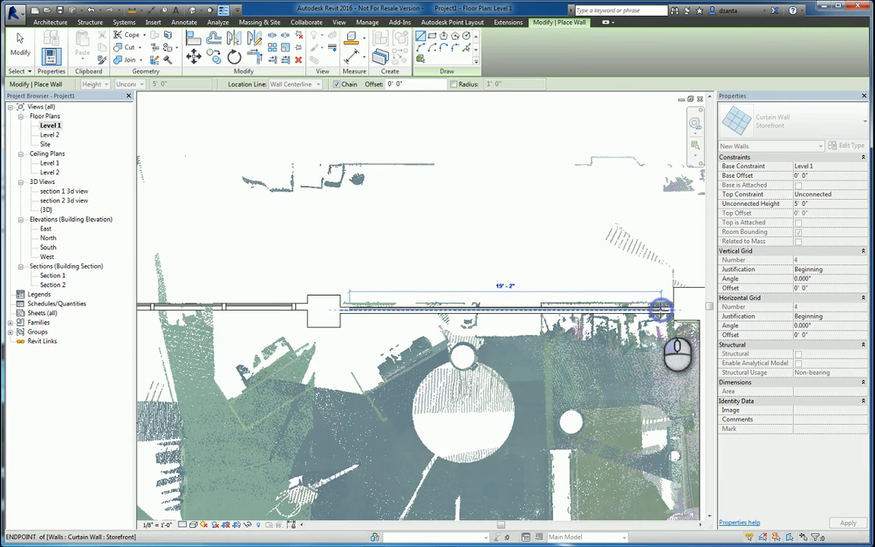
key(Escape)
key(Escape)
Align the north face of the eastern partition with the north face of the western partition across the middle column
scroll(295, 310, up, 3)
key(a)
key(l)
scroll(294, 309, up, 2)
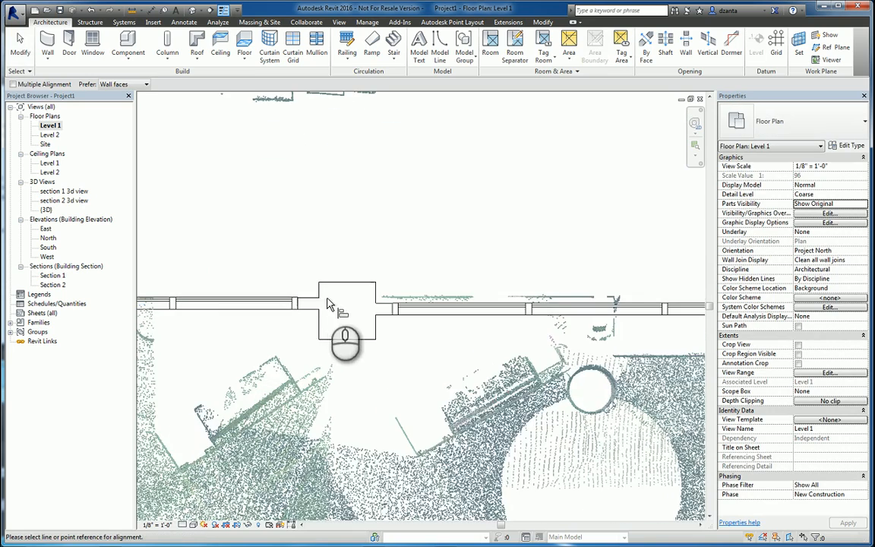
click(313, 297)
click(390, 308)
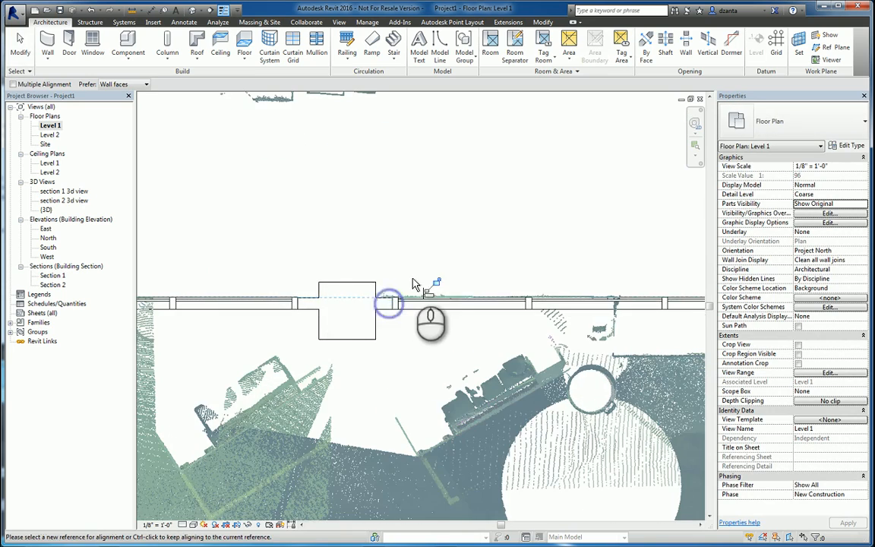
scroll(372, 249, down, 3)
key(Escape)
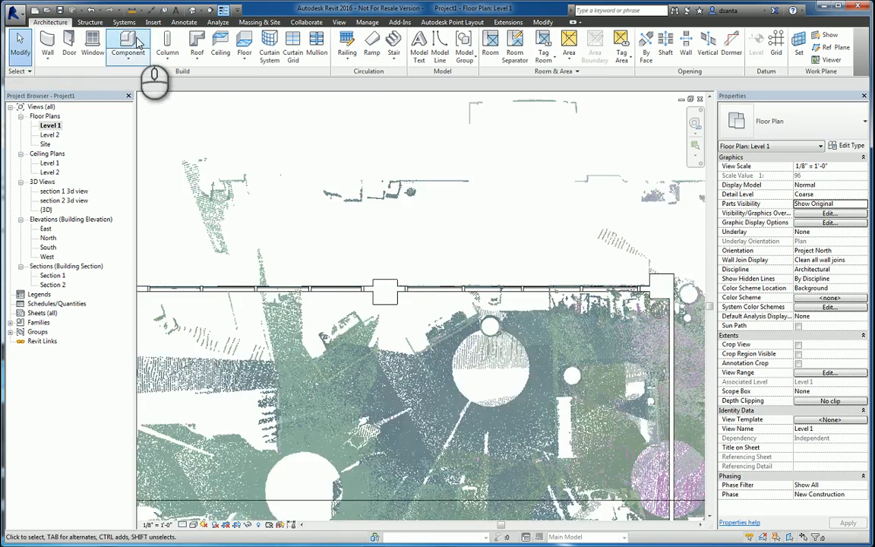
Open the 3D view and inspect the embedded storefronts, partitions and columns within the whole building
click(192, 10)
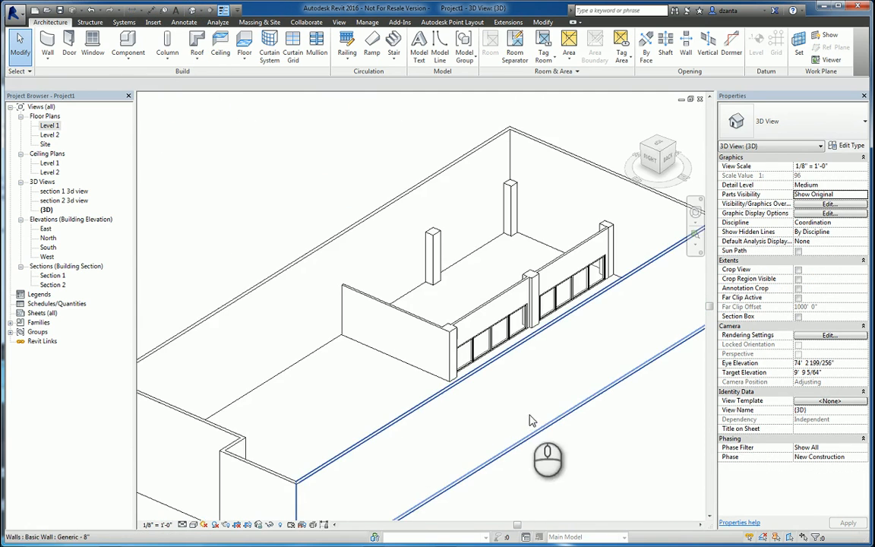
scroll(583, 267, up, 2)
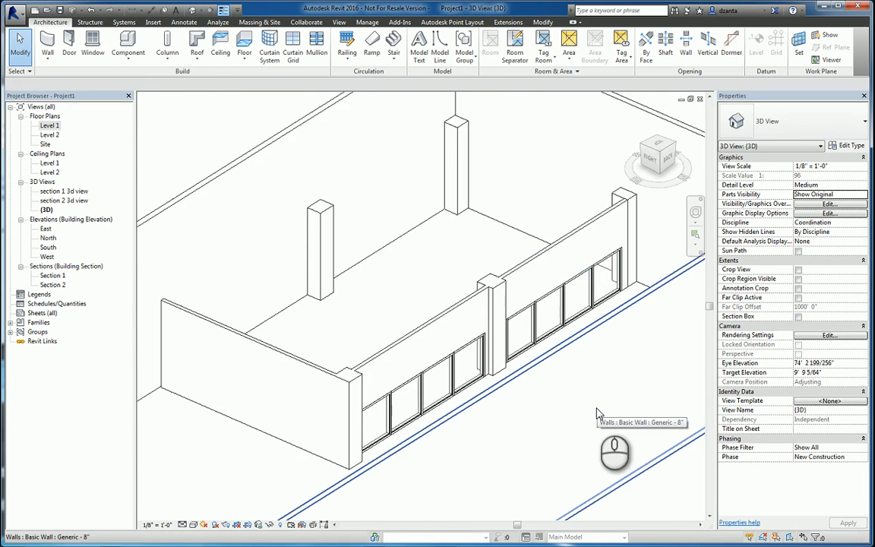
scroll(596, 413, down, 4)
middle_drag(588, 395, 575, 336)
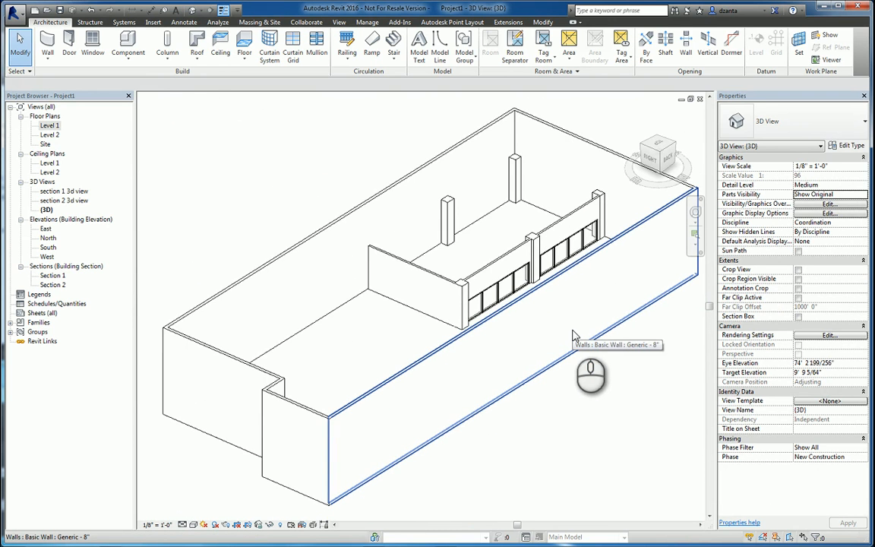